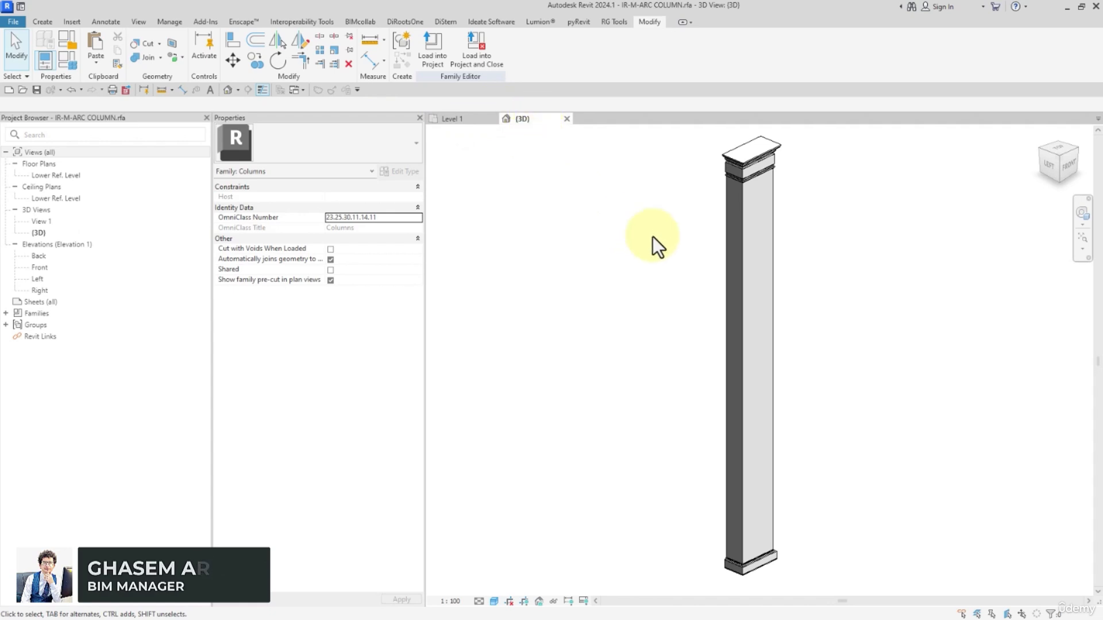
# Step: Place an IR-M-ARC COLUMN architectural column on the horizontal wall in the Level 1 plan, about 5500 mm from the wall's right end
pyautogui.moveTo(652, 237); pyautogui.dragTo(492, 275, button='middle')
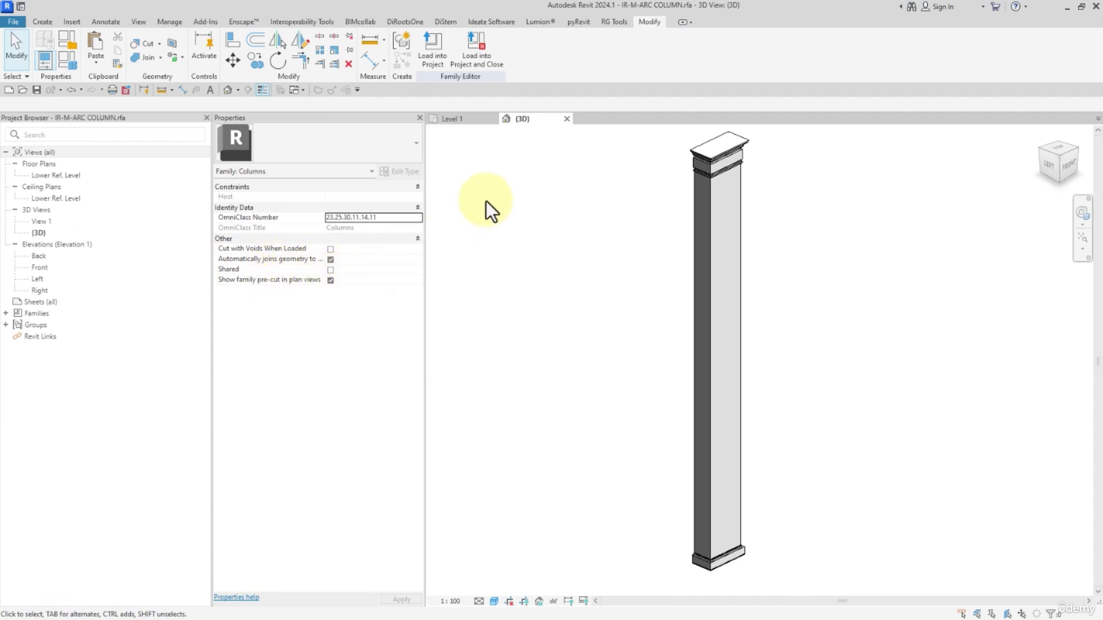
pyautogui.click(450, 119)
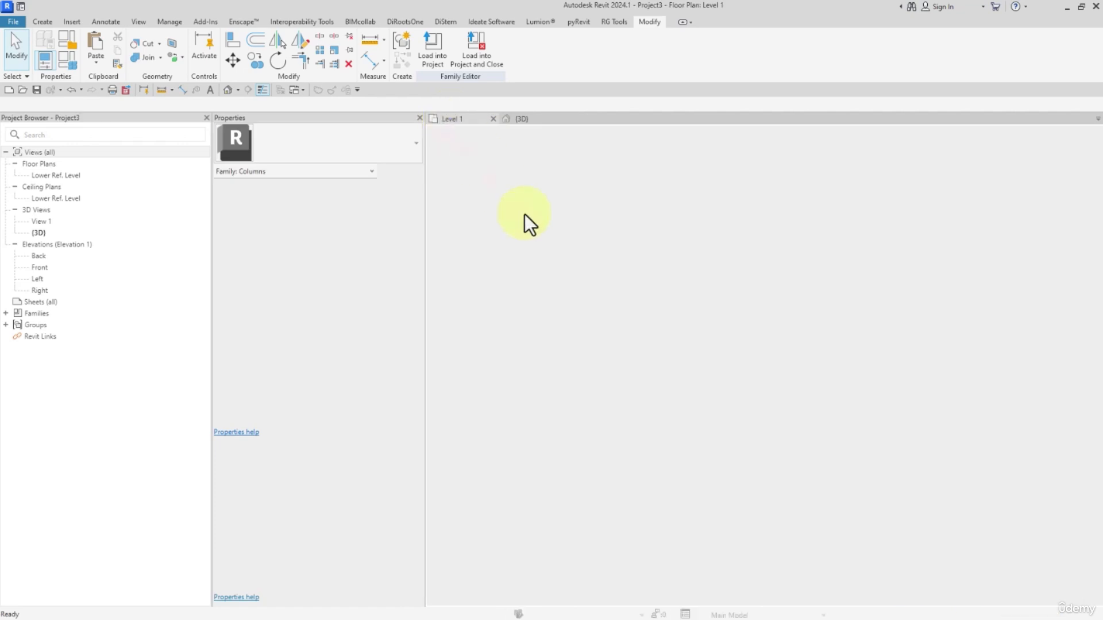
pyautogui.click(167, 65)
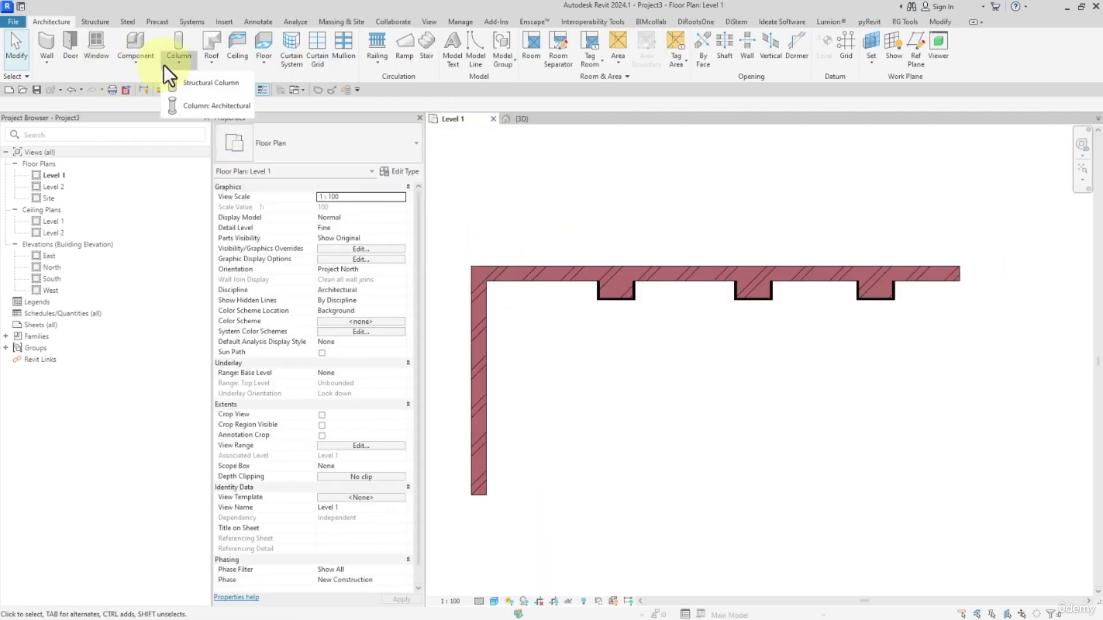
pyautogui.click(184, 105)
pyautogui.scroll(-1, 544, 316)
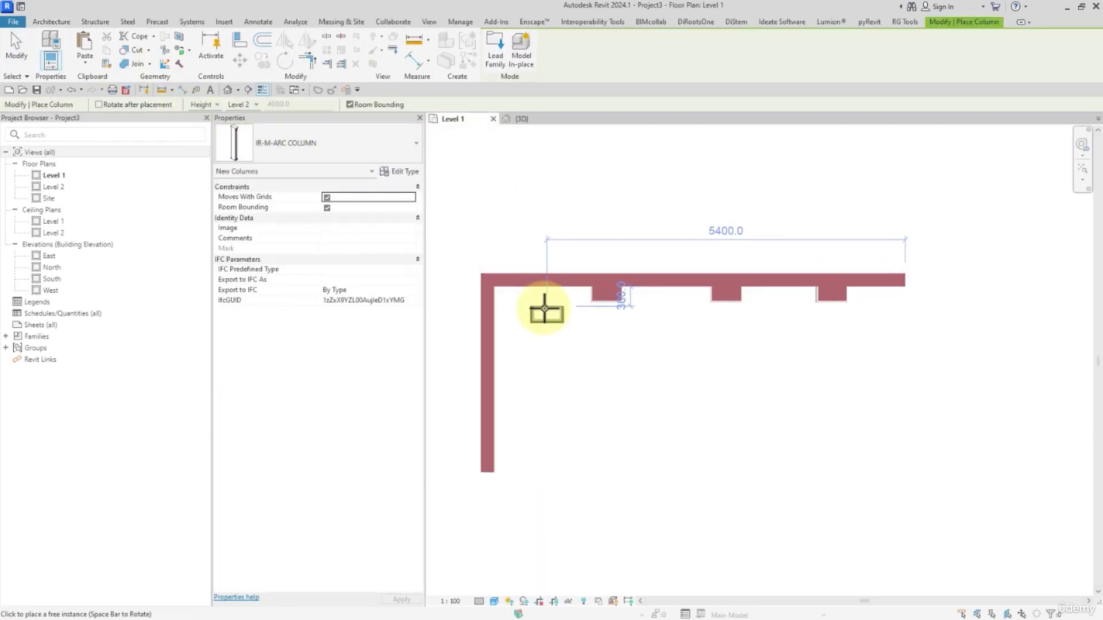
pyautogui.scroll(2, 529, 308)
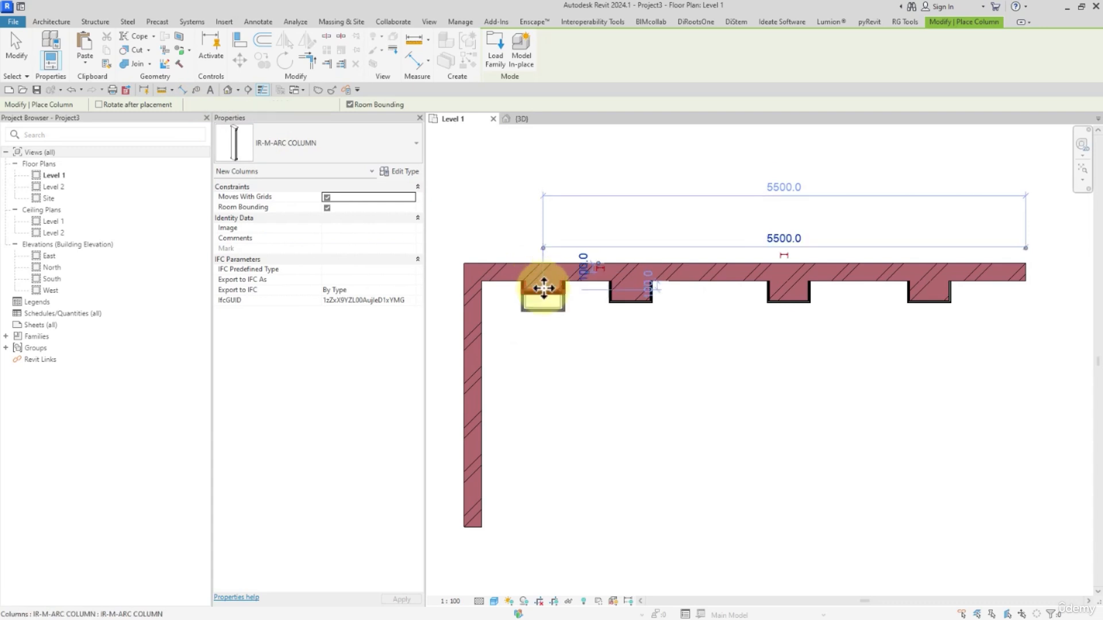
pyautogui.click(542, 289)
pyautogui.click(27, 58)
pyautogui.scroll(2, 575, 301)
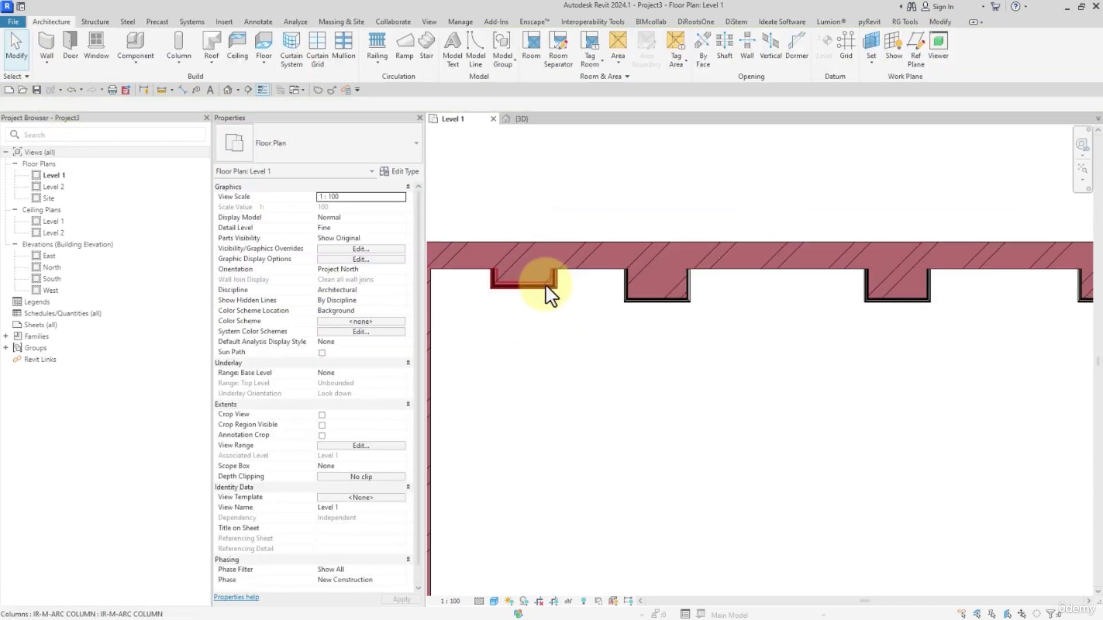
pyautogui.scroll(-1, 546, 285)
pyautogui.scroll(2, 605, 311)
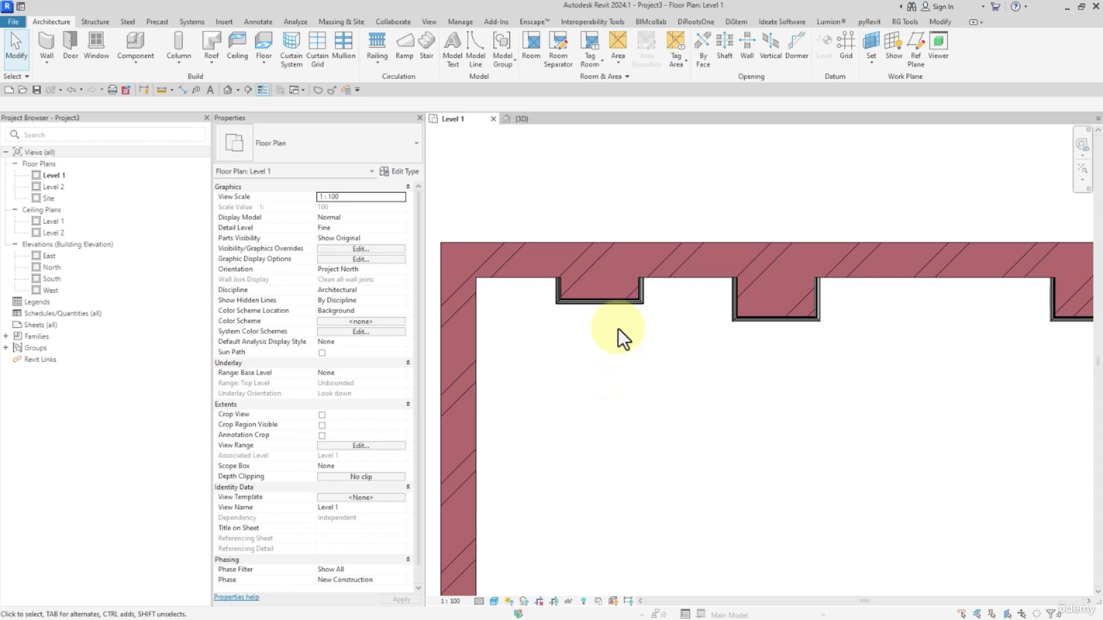
# Step: Turn off automatic joining of geometry to walls in the column family and reload it into the project, overwriting the existing version
pyautogui.click(535, 116)
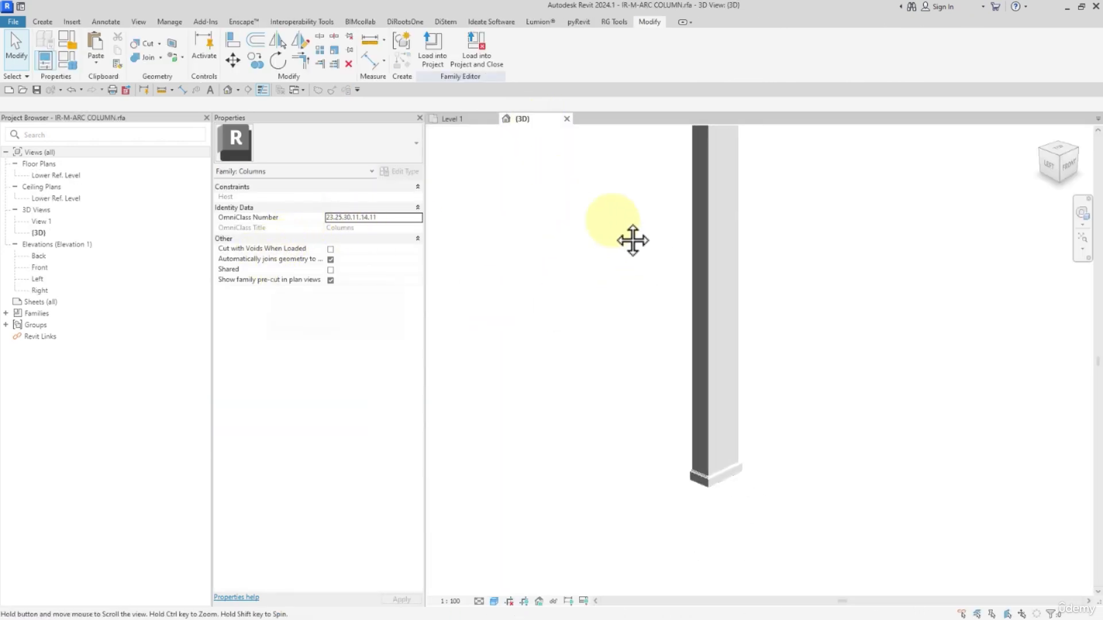
pyautogui.moveTo(632, 239); pyautogui.dragTo(666, 259, button='middle')
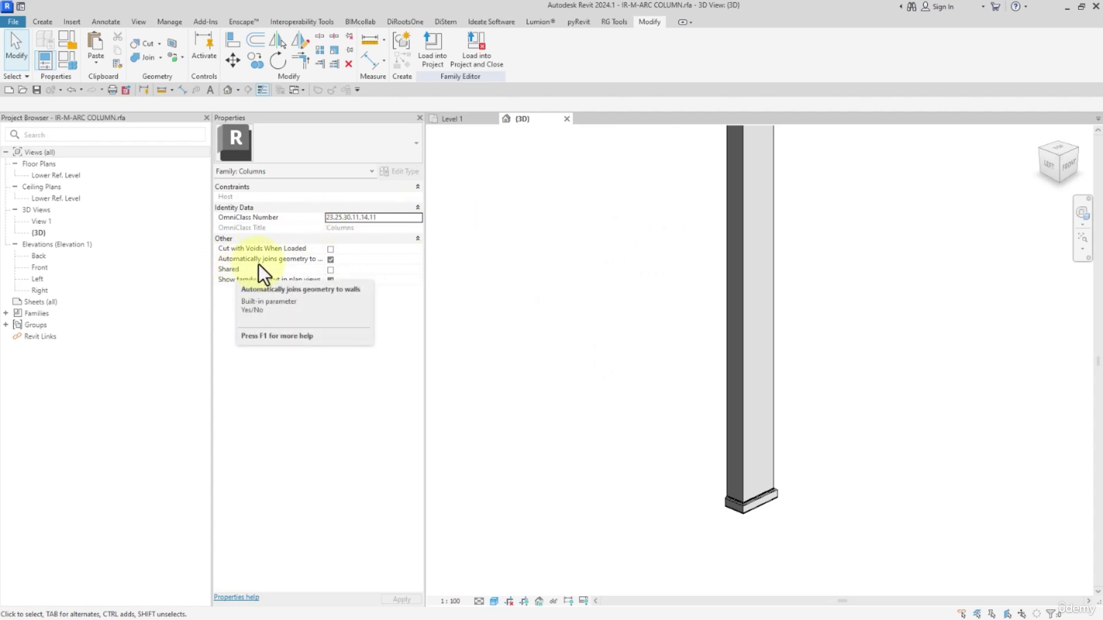
pyautogui.click(329, 261)
pyautogui.click(440, 57)
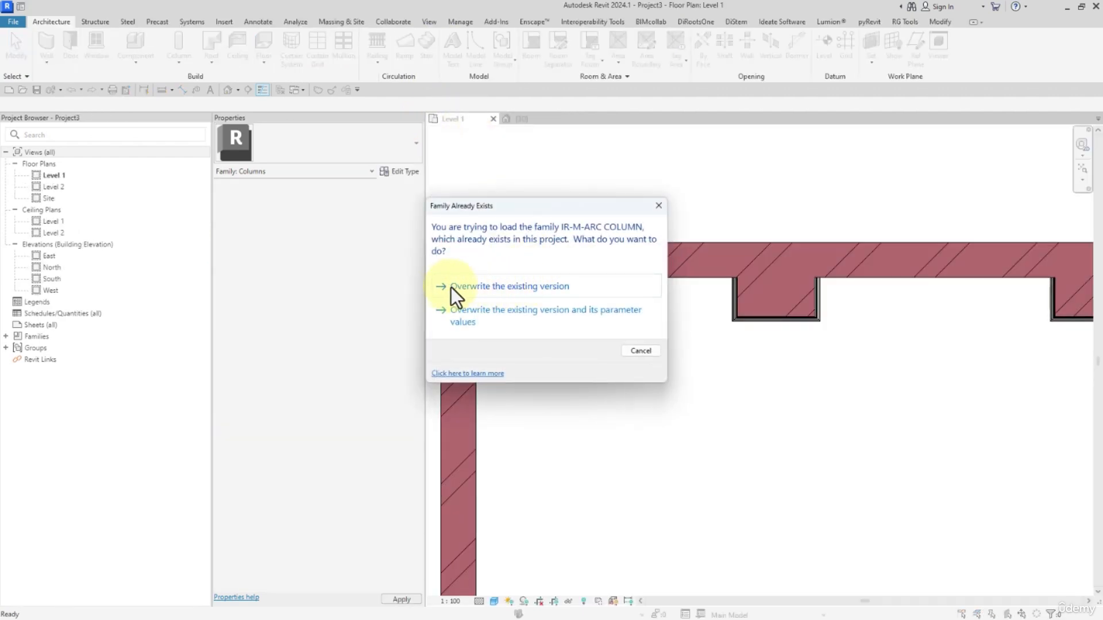
pyautogui.click(535, 291)
pyautogui.scroll(-2, 620, 322)
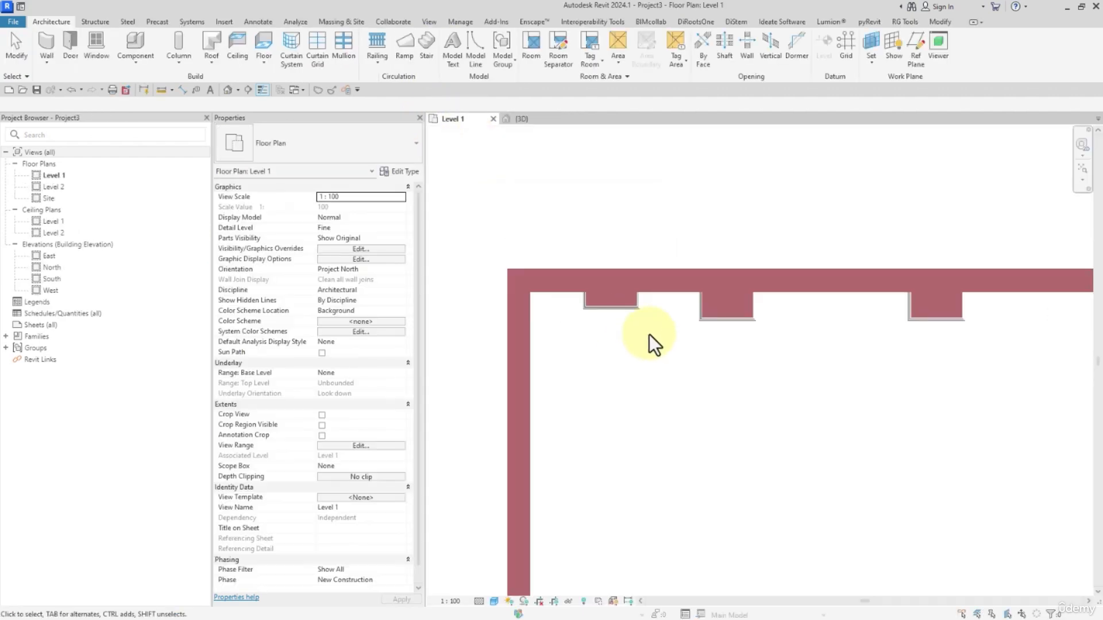
# Step: Place two more architectural columns on the wall, about 3740 mm and 440 mm from its right end, and delete the stray dimension
pyautogui.click(175, 65)
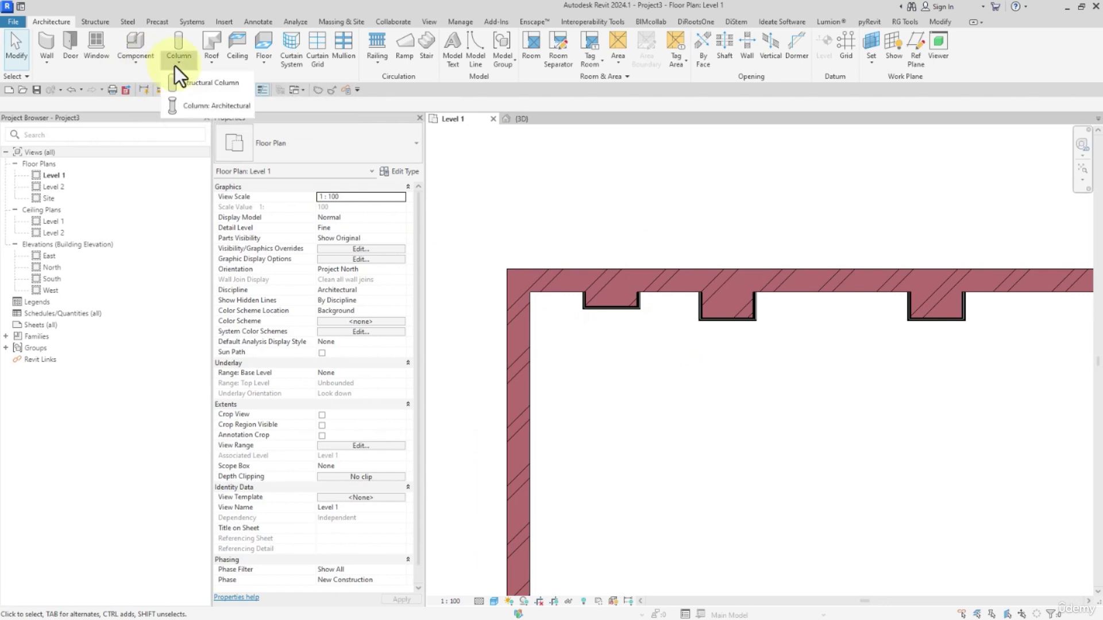
pyautogui.click(178, 104)
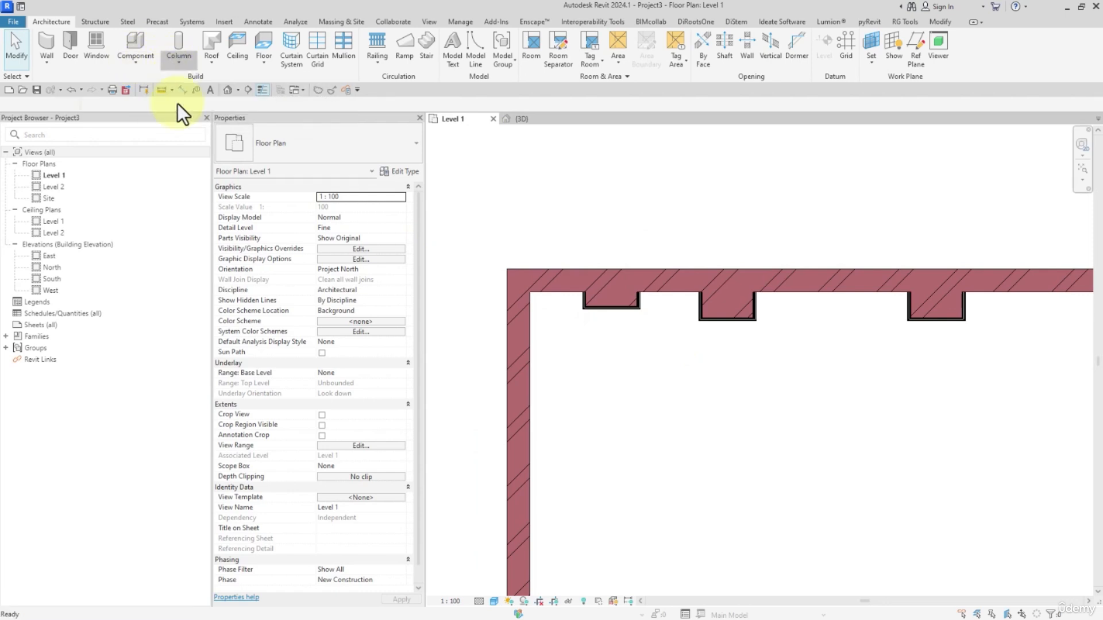
pyautogui.click(815, 275)
pyautogui.moveTo(912, 350); pyautogui.dragTo(779, 335, button='middle')
pyautogui.click(903, 253)
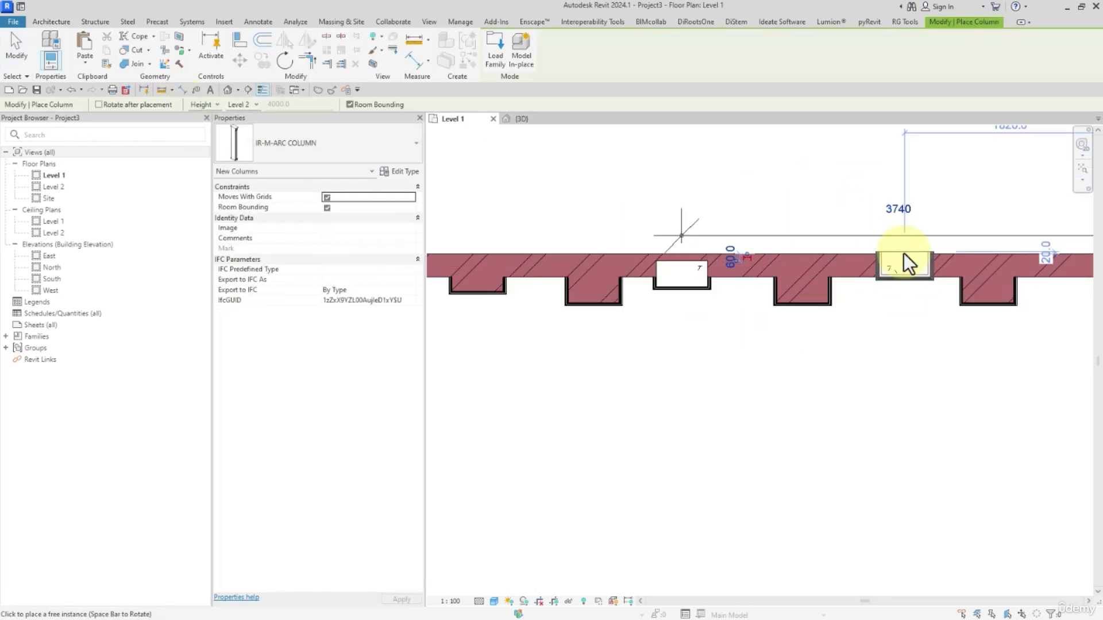
pyautogui.moveTo(988, 330); pyautogui.dragTo(770, 295, button='middle')
pyautogui.click(846, 241)
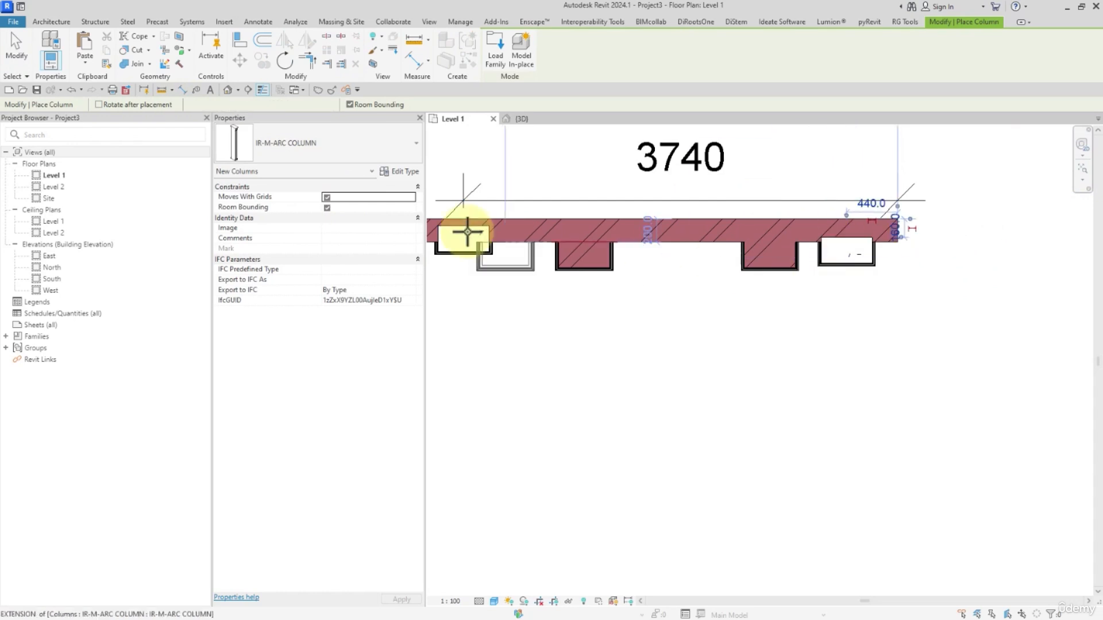
pyautogui.click(15, 53)
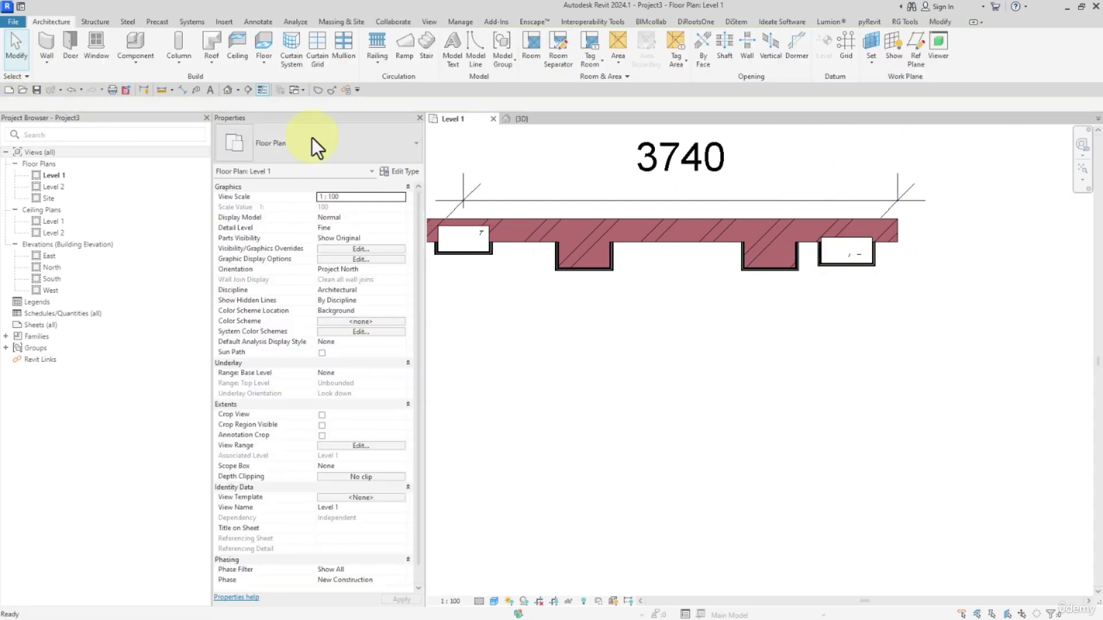
pyautogui.click(622, 197)
pyautogui.press('Delete')
pyautogui.scroll(3, 571, 275)
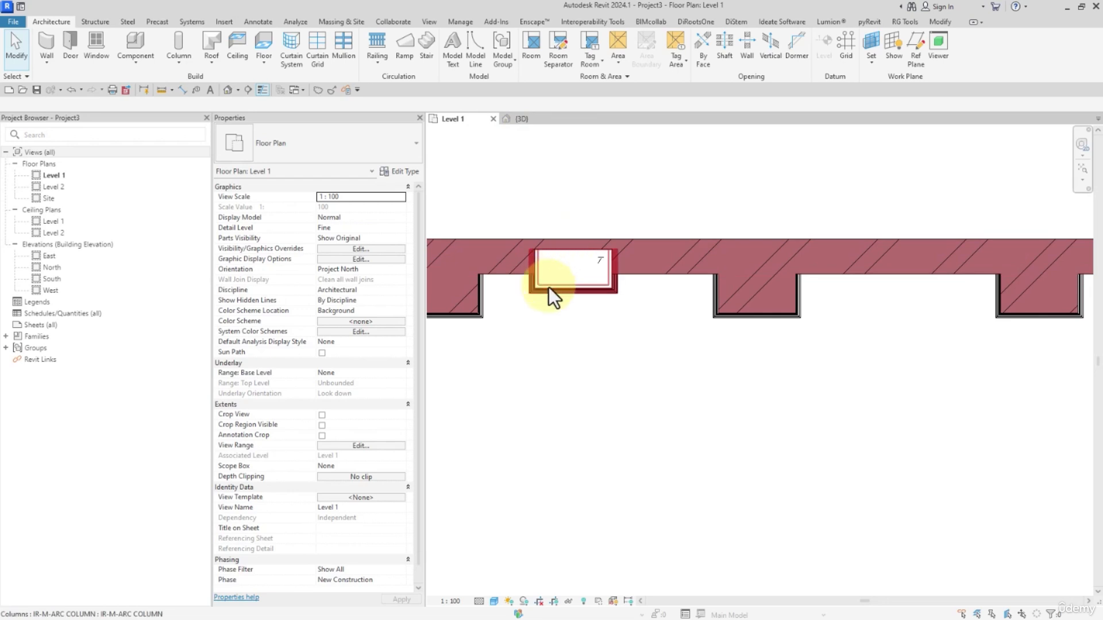
# Step: Turn automatic joining of geometry to walls back on in the column family and reload it, overwriting the project's existing version
pyautogui.click(523, 121)
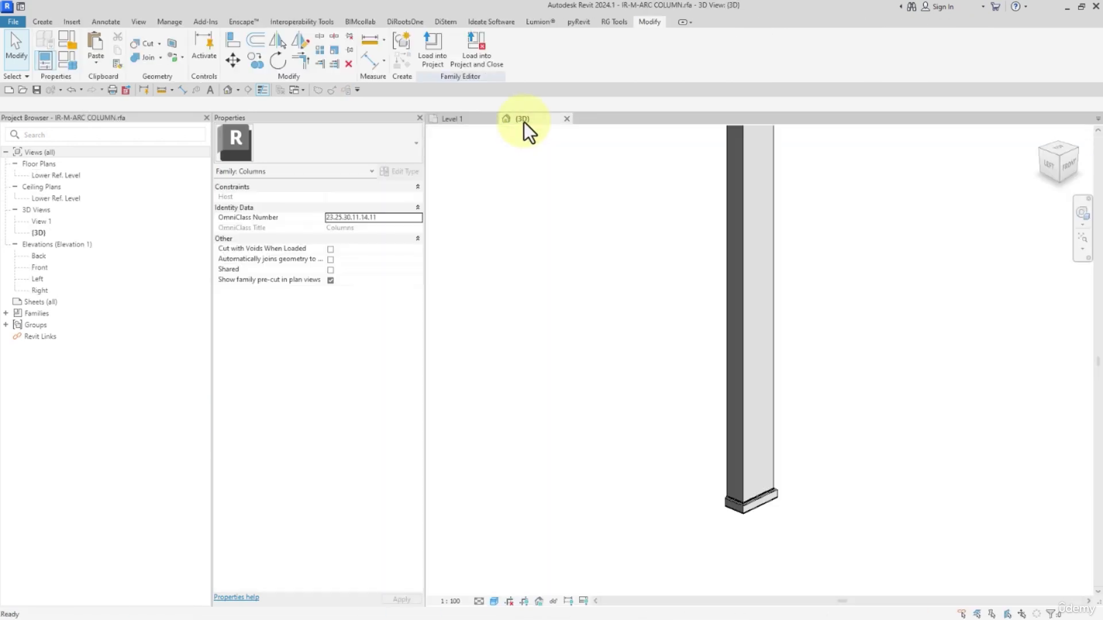
pyautogui.click(330, 259)
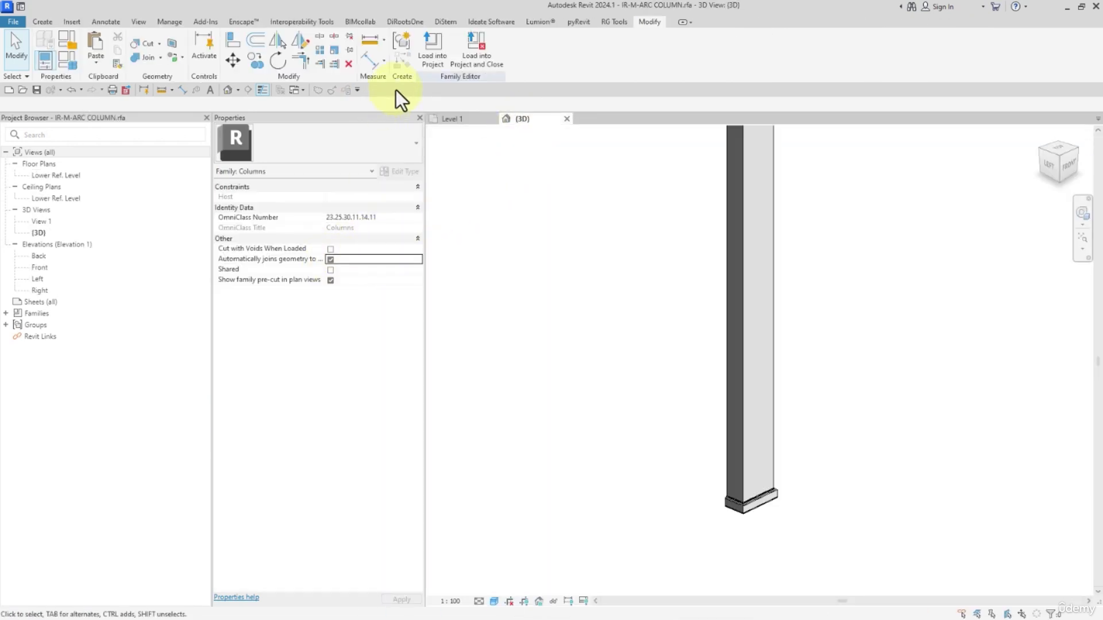
pyautogui.click(434, 60)
pyautogui.click(530, 279)
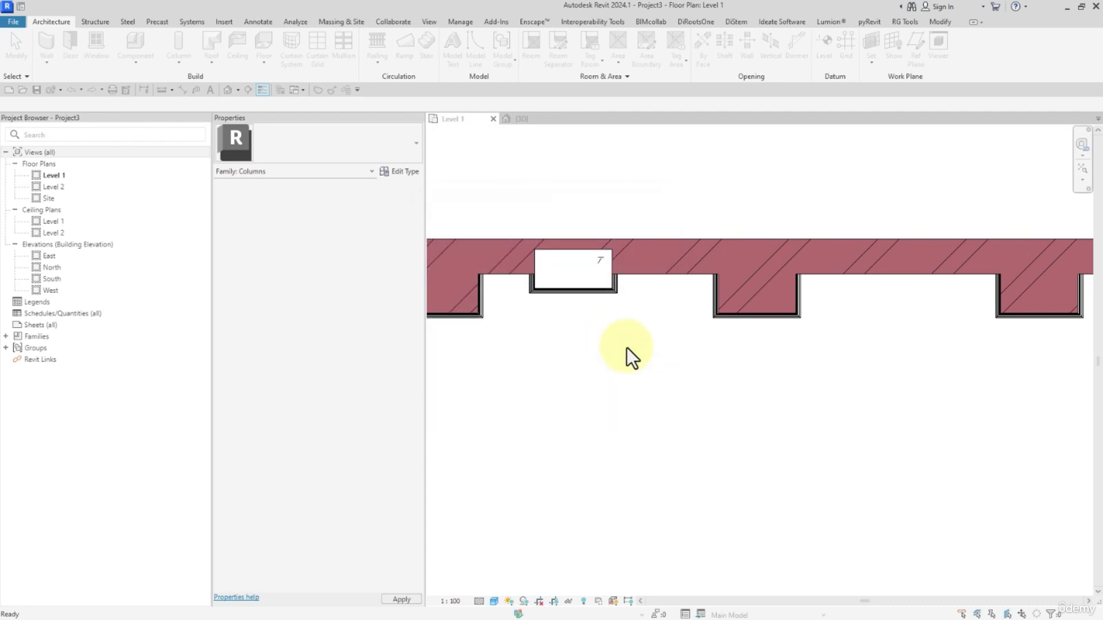
pyautogui.moveTo(967, 357); pyautogui.dragTo(897, 324, button='middle')
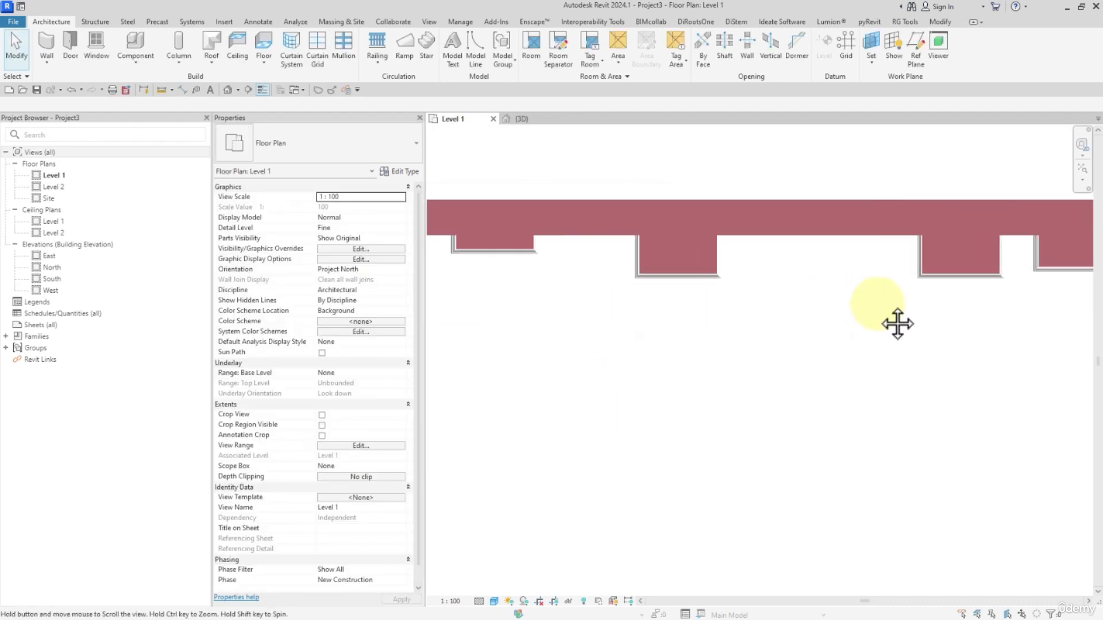
# Step: Delete the added test columns and the original column nearest the wall's right end from the Level 1 plan
pyautogui.click(546, 257)
pyautogui.press('Delete')
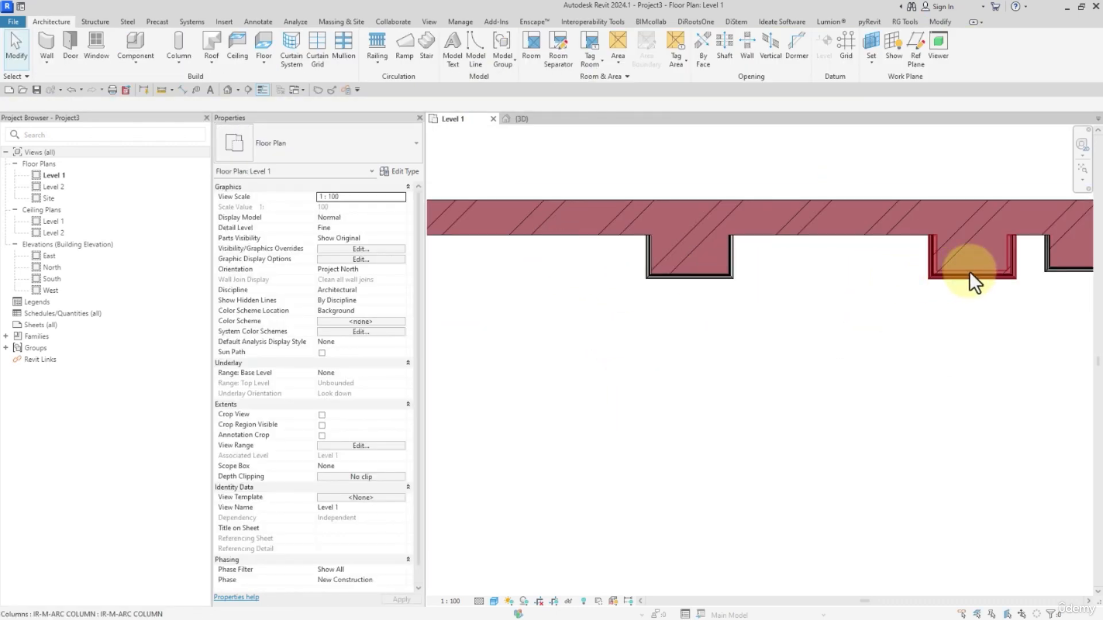
pyautogui.moveTo(970, 272); pyautogui.dragTo(871, 270, button='middle')
pyautogui.click(801, 271)
pyautogui.scroll(-2, 782, 310)
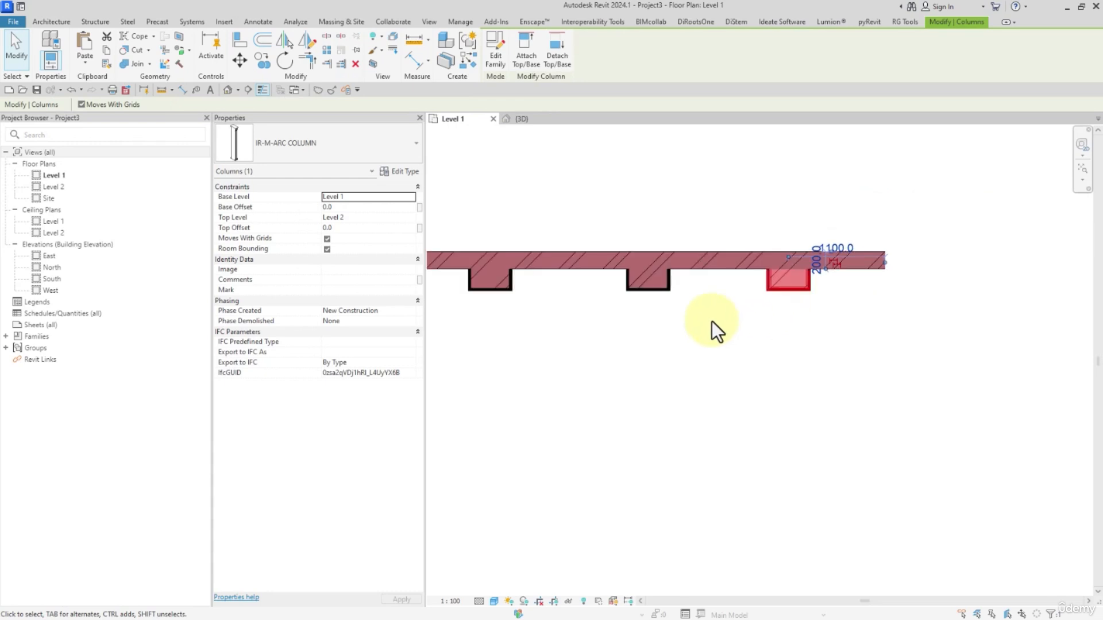
pyautogui.press('Delete')
pyautogui.moveTo(647, 322); pyautogui.dragTo(794, 327, button='middle')
pyautogui.click(549, 284)
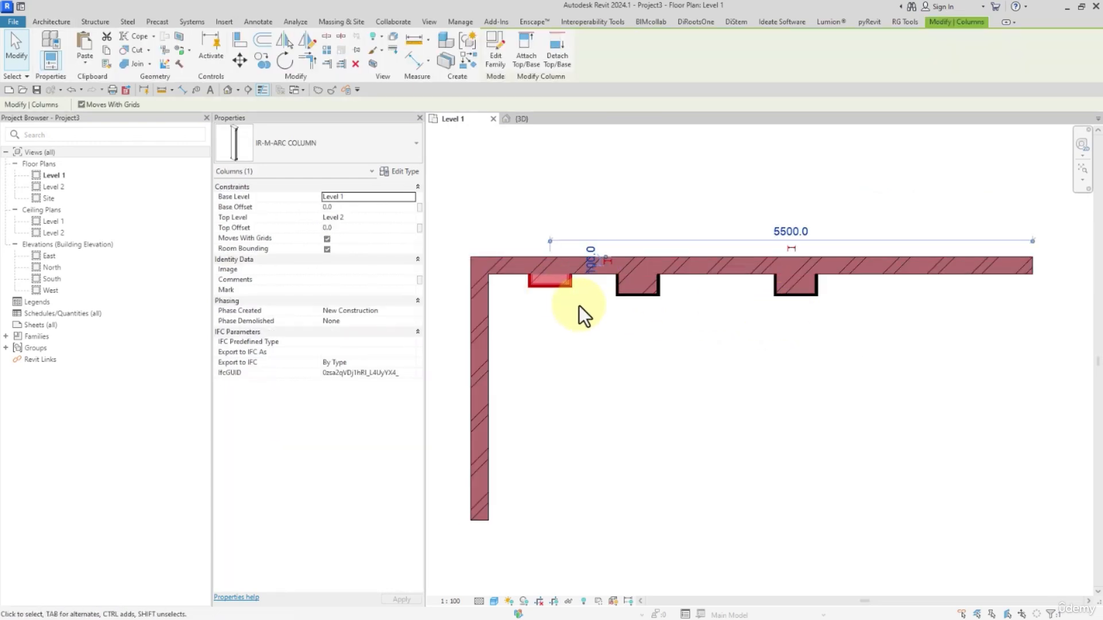
pyautogui.press('Delete')
pyautogui.click(640, 295)
pyautogui.click(627, 308)
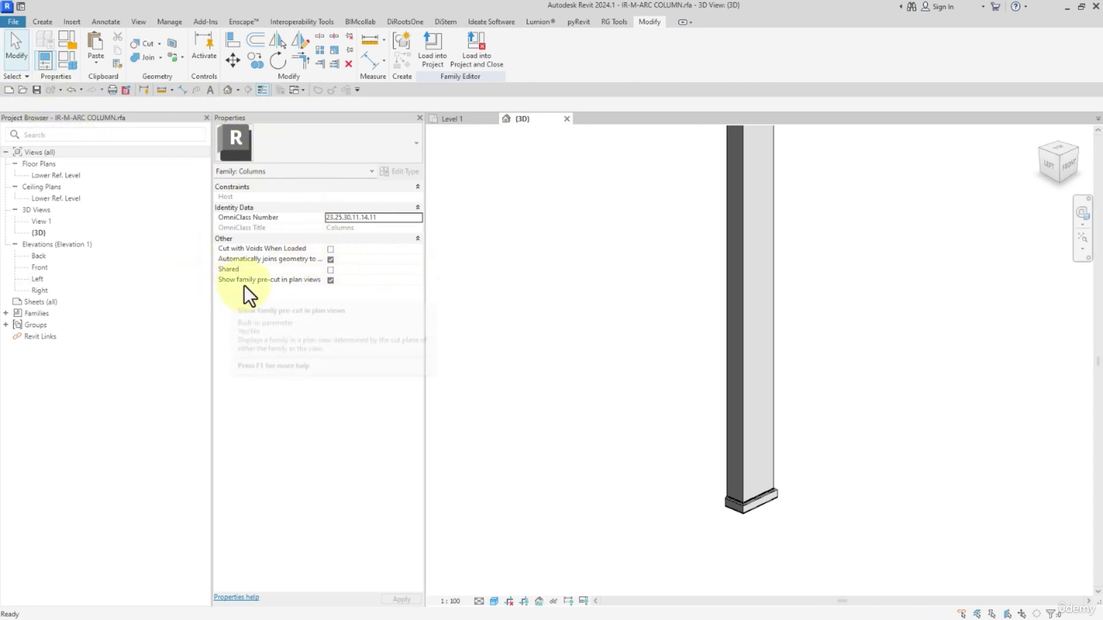
# Step: Open the column family's Lower Ref. Level floor plan and close the inactive views
pyautogui.moveTo(277, 286)
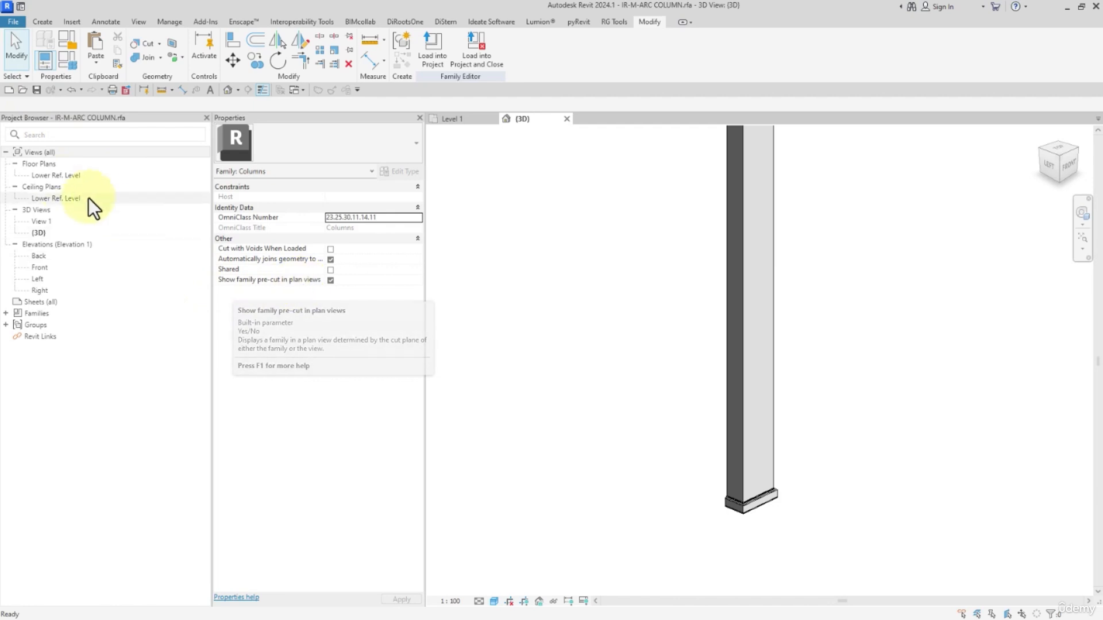
pyautogui.doubleClick(57, 175)
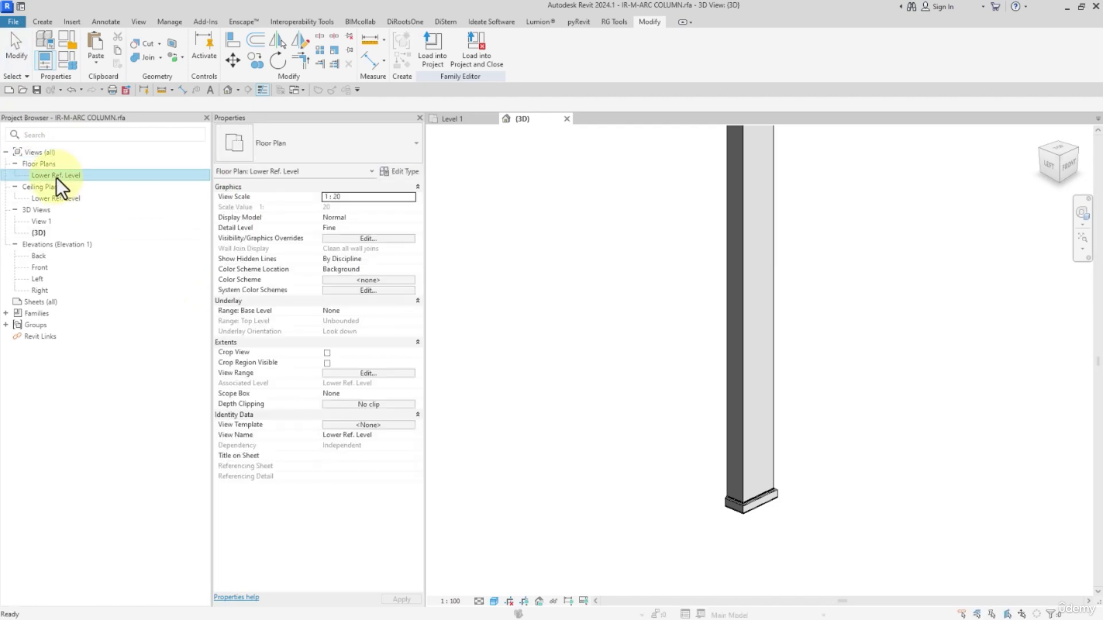
pyautogui.click(281, 90)
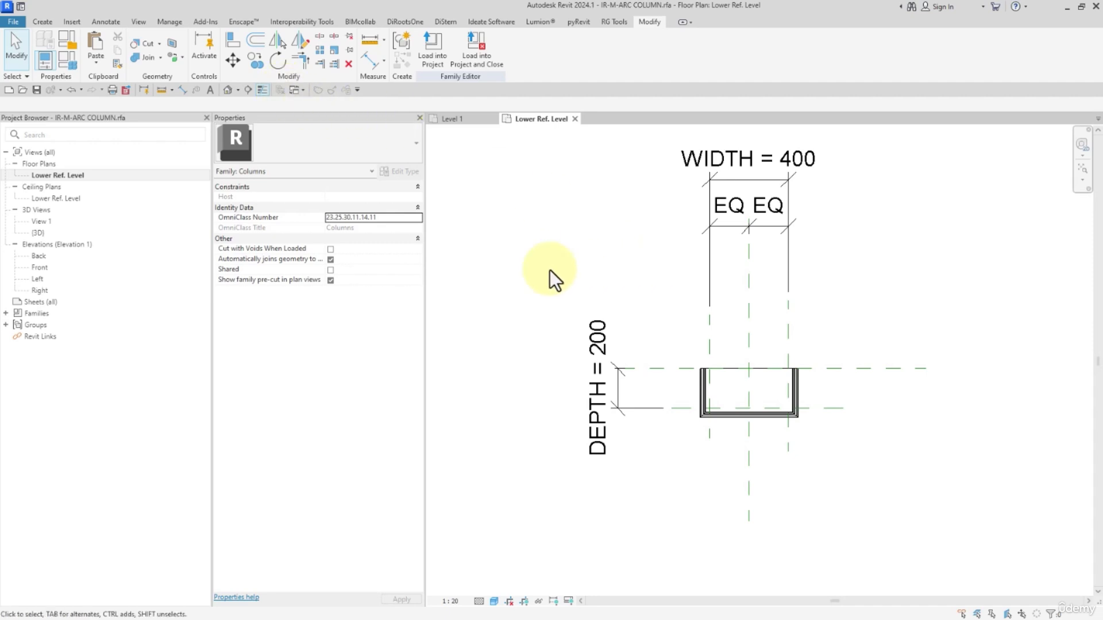
# Step: Start an extrusion in the Front elevation and sketch a bracket's vertical edge, 340 mm top edge and short end edge on the column's lower right face
pyautogui.doubleClick(45, 268)
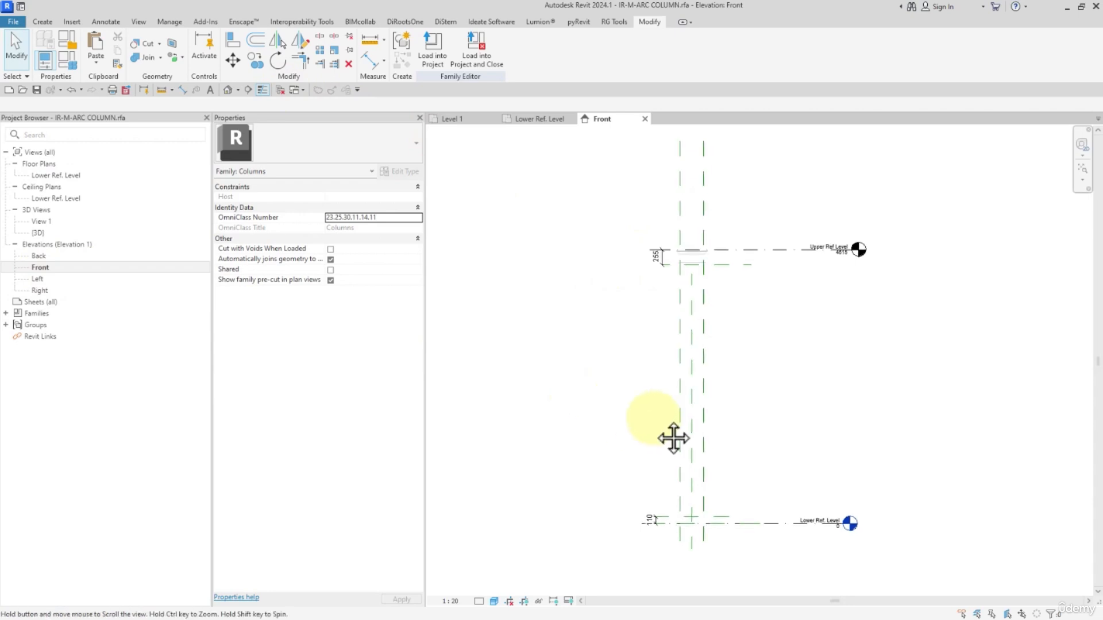
pyautogui.moveTo(718, 332); pyautogui.dragTo(657, 315, button='middle')
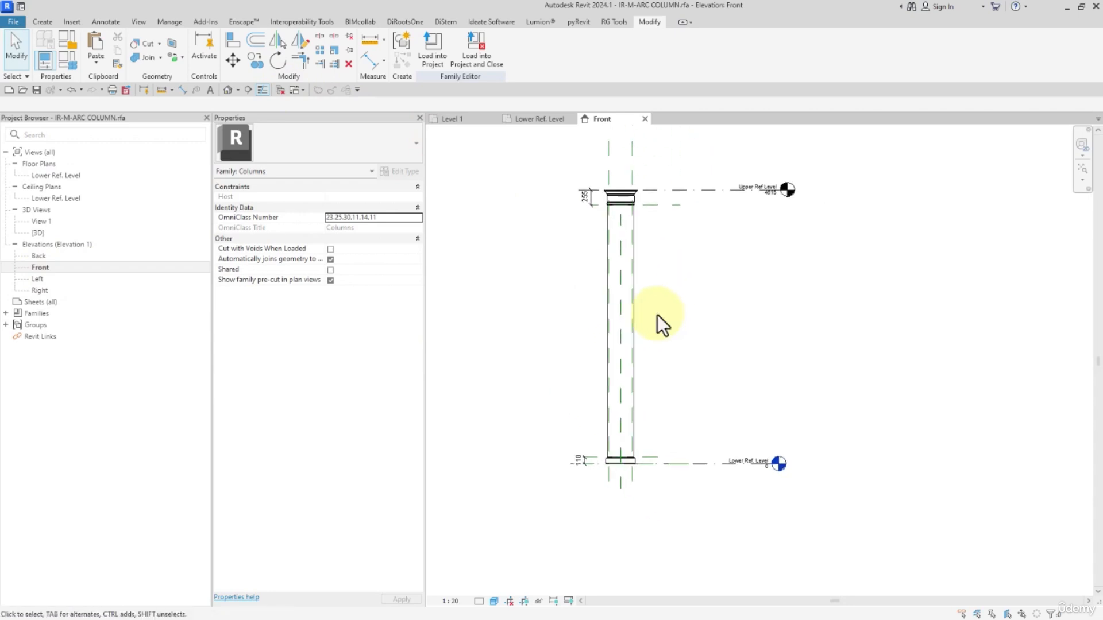
pyautogui.click(48, 23)
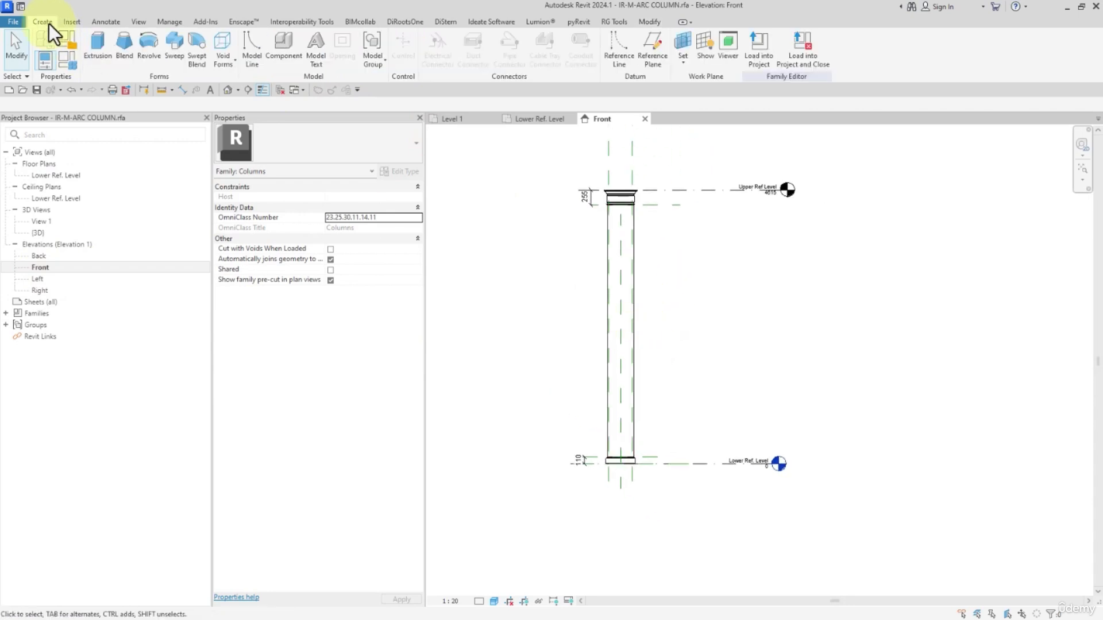
pyautogui.click(99, 43)
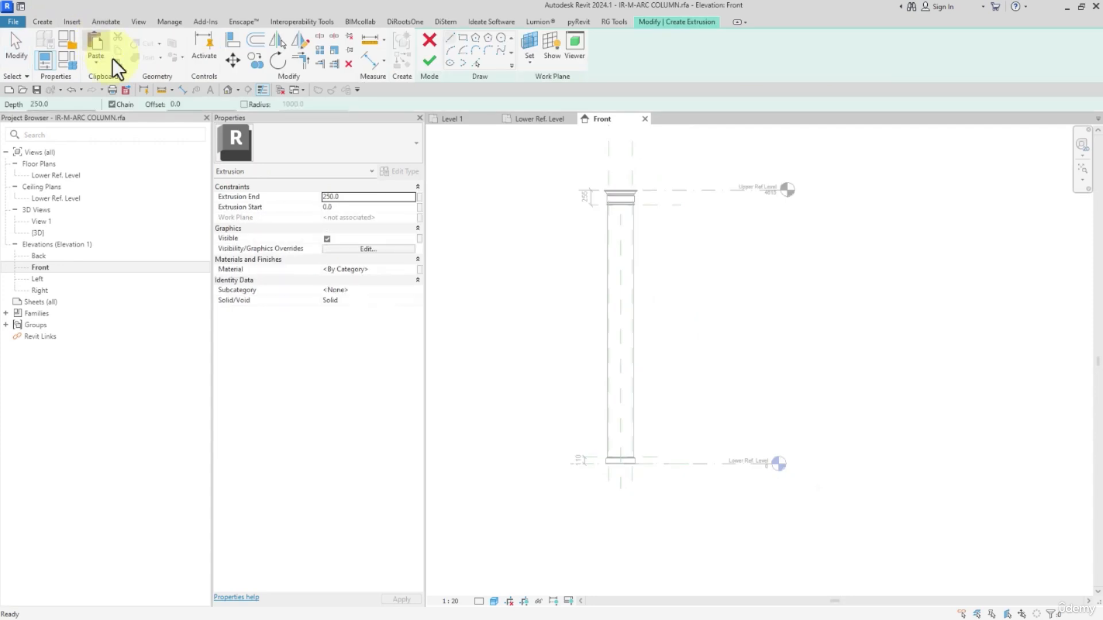
pyautogui.scroll(4, 539, 291)
pyautogui.scroll(1, 611, 416)
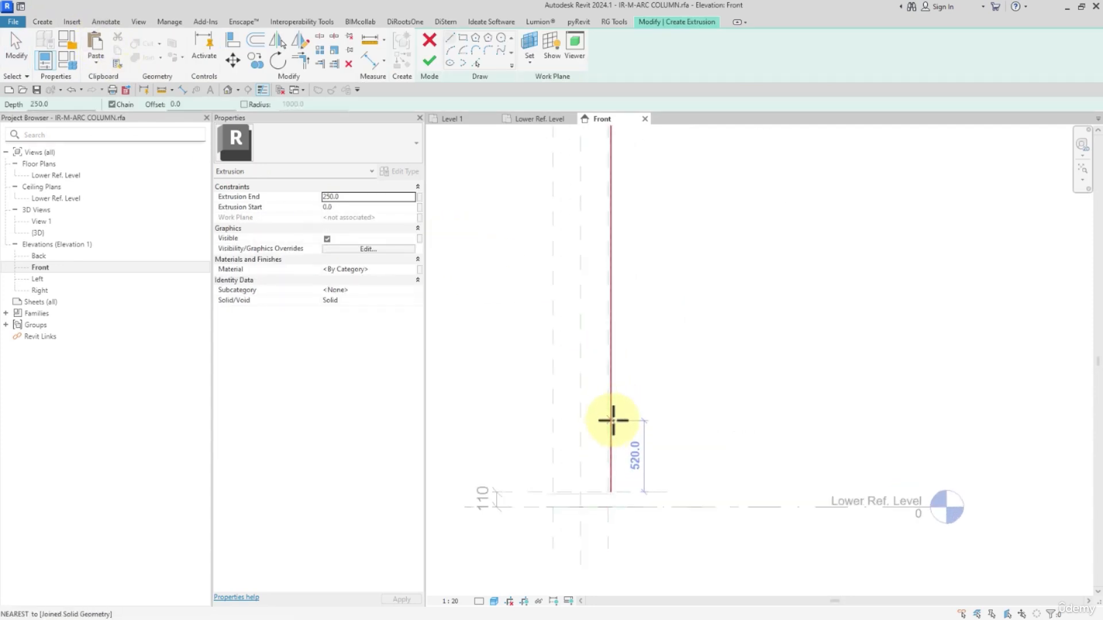
pyautogui.click(610, 410)
pyautogui.click(611, 346)
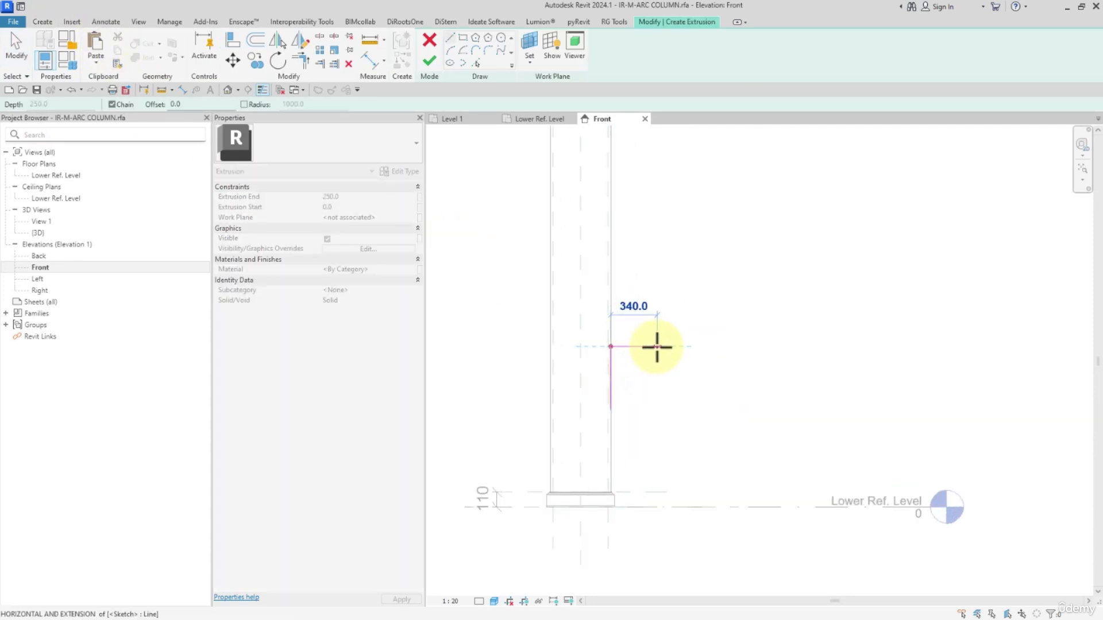
pyautogui.click(657, 347)
pyautogui.rightClick(660, 273)
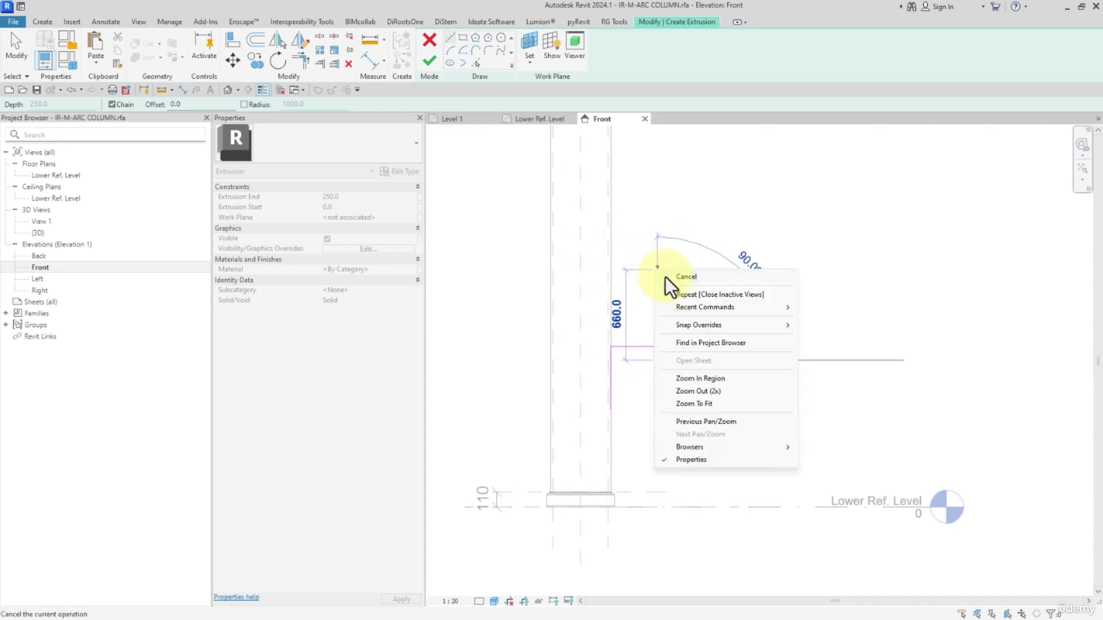
pyautogui.click(684, 277)
# Step: Close the bracket profile with an 80 mm bottom edge, a short vertical edge and a tangent 260 mm radius arc, and finish the 250 mm extrusion
pyautogui.scroll(2, 648, 333)
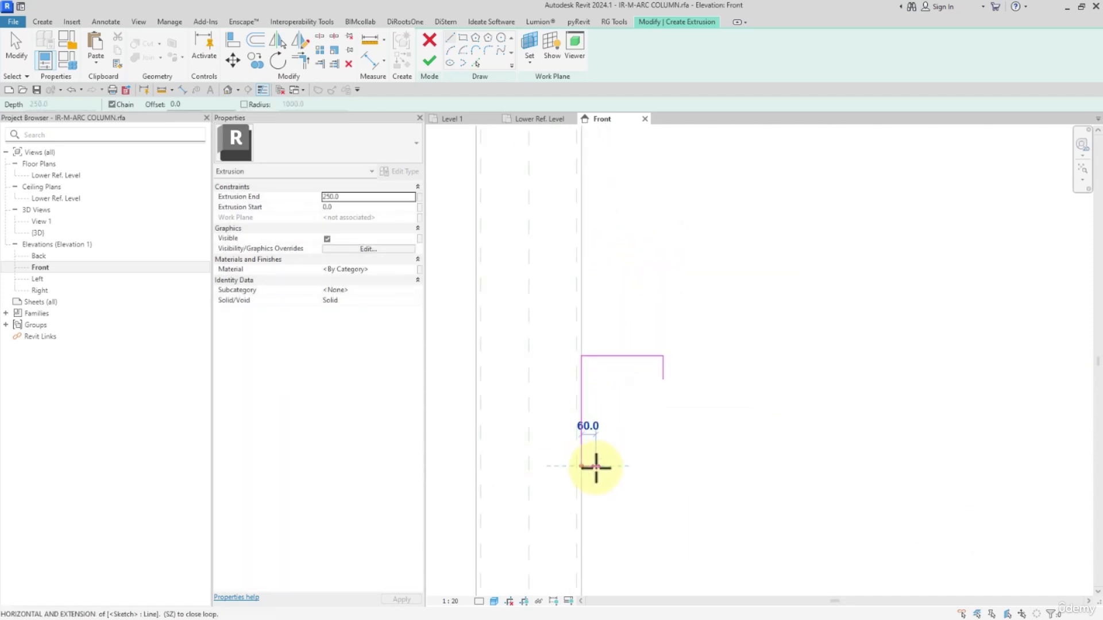
pyautogui.click(600, 465)
pyautogui.click(605, 448)
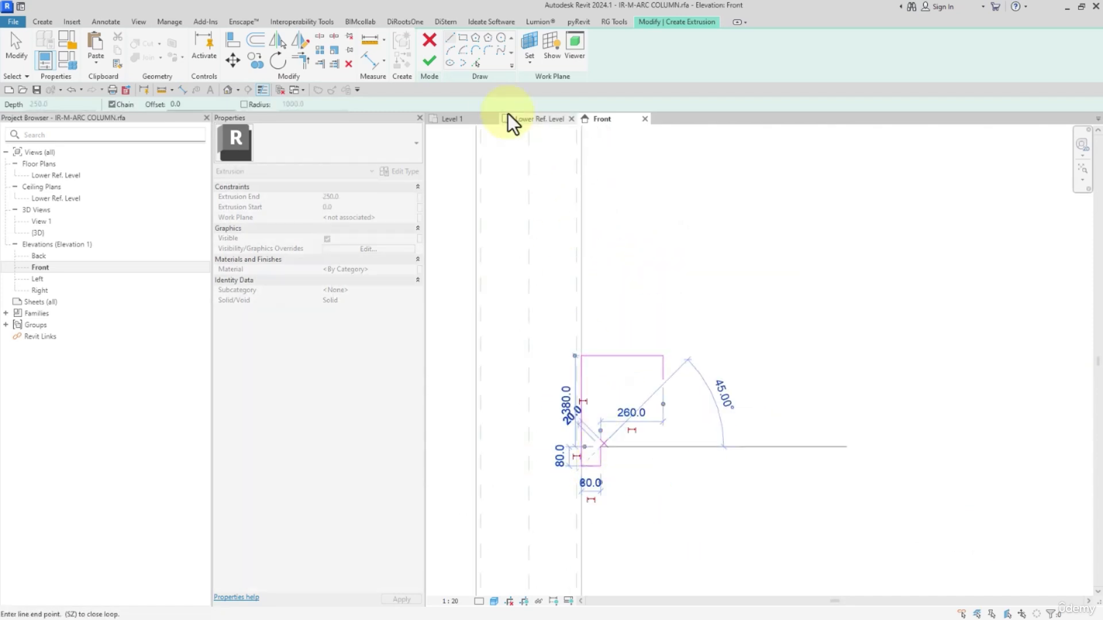
pyautogui.click(450, 52)
pyautogui.click(663, 384)
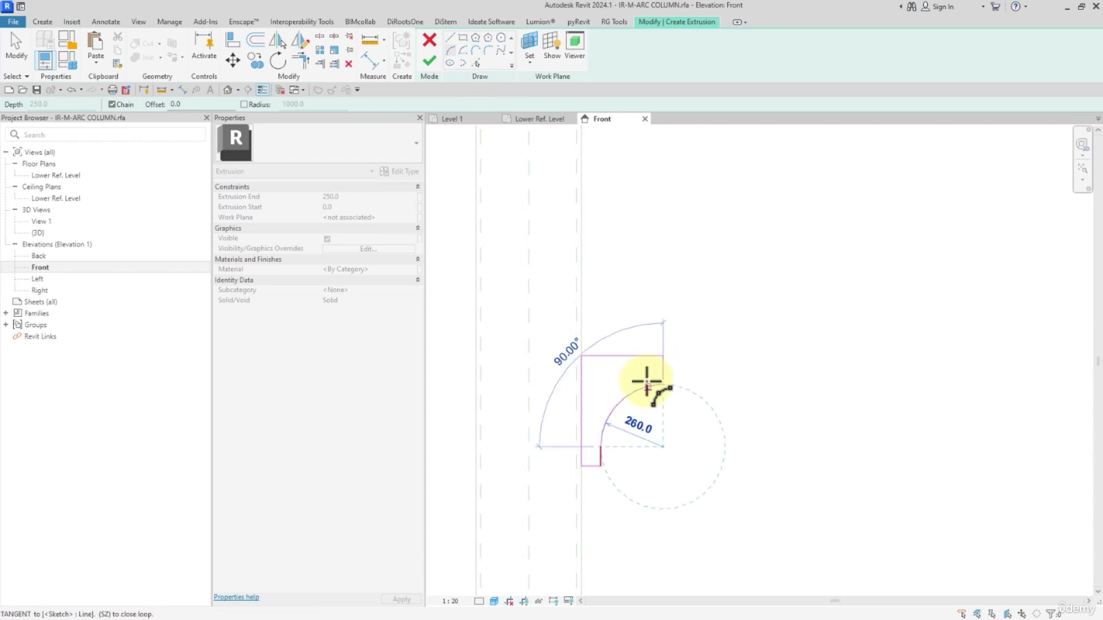
pyautogui.click(644, 380)
pyautogui.moveTo(672, 400); pyautogui.dragTo(657, 357, button='middle')
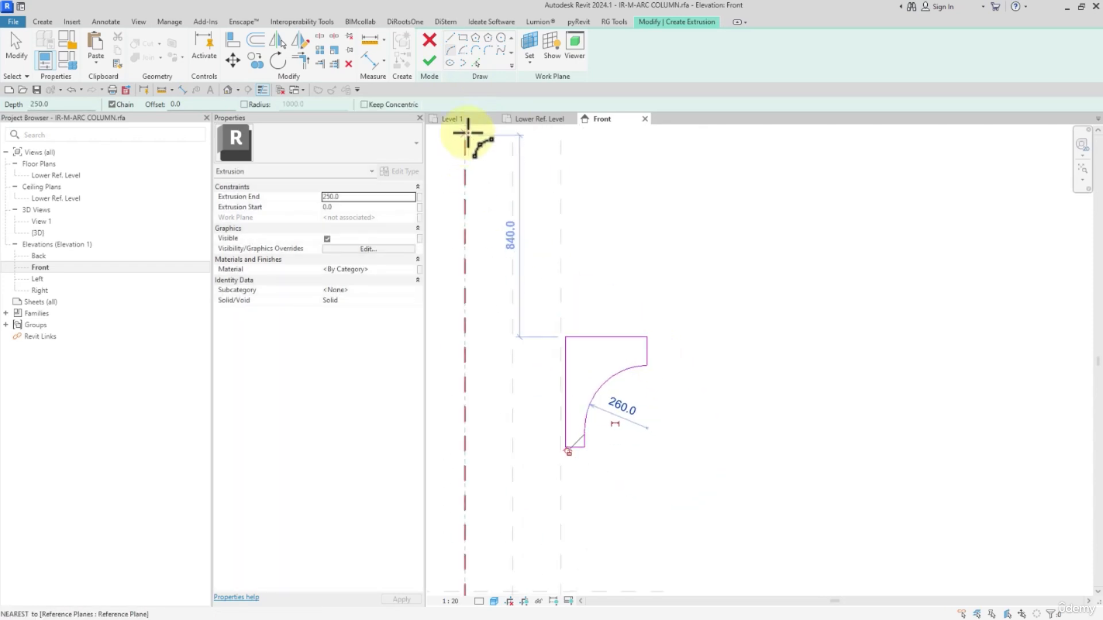
pyautogui.click(431, 62)
pyautogui.scroll(-3, 618, 280)
pyautogui.moveTo(618, 281); pyautogui.dragTo(670, 374, button='middle')
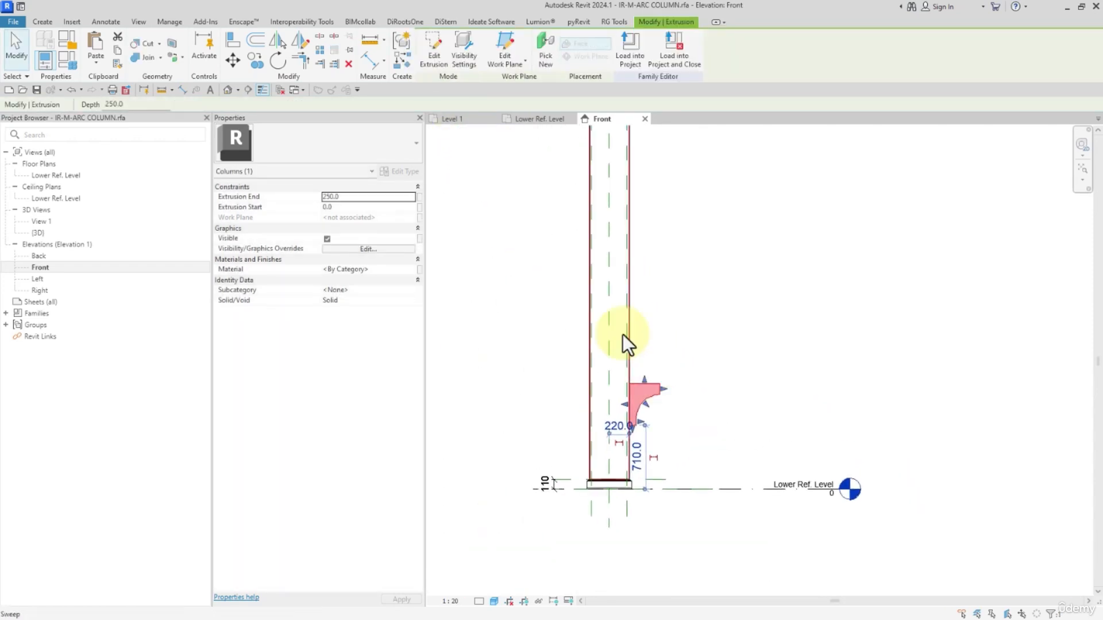
# Step: Start a second extrusion and sketch its vertical edge, top edge and 80 mm end edge against the column's left face, higher up the shaft
pyautogui.click(409, 61)
pyautogui.scroll(2, 586, 310)
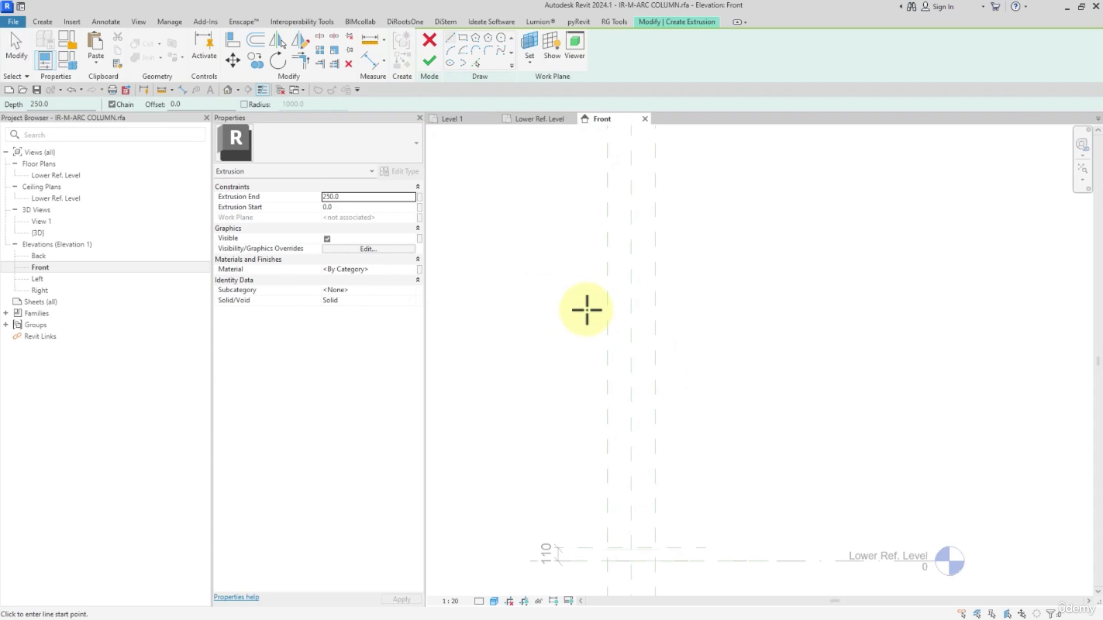
pyautogui.click(605, 280)
pyautogui.click(605, 213)
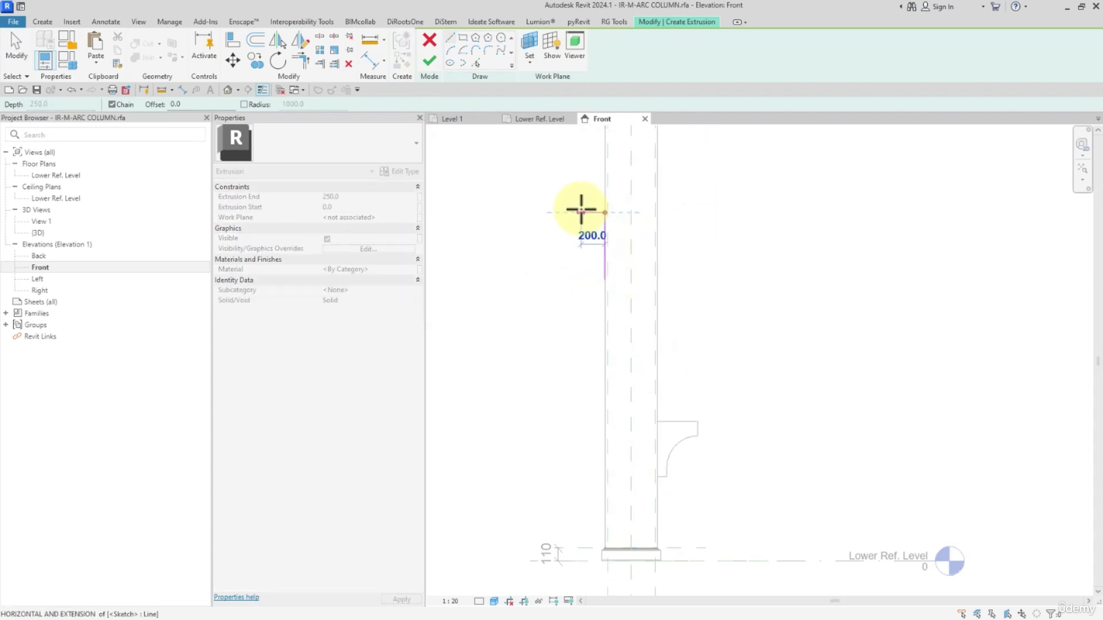
pyautogui.click(561, 213)
pyautogui.scroll(2, 557, 221)
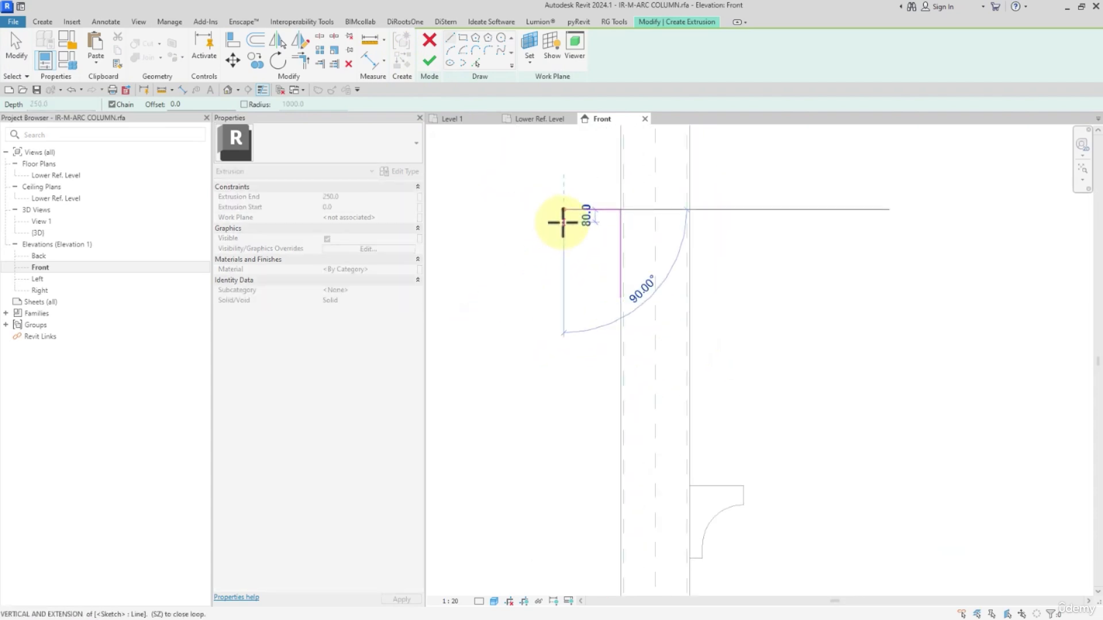
pyautogui.click(560, 222)
pyautogui.press('Escape')
# Step: Close the second bracket profile with a 120 mm bottom edge and an arc of about 479 mm radius, and finish the 250 mm extrusion
pyautogui.click(618, 299)
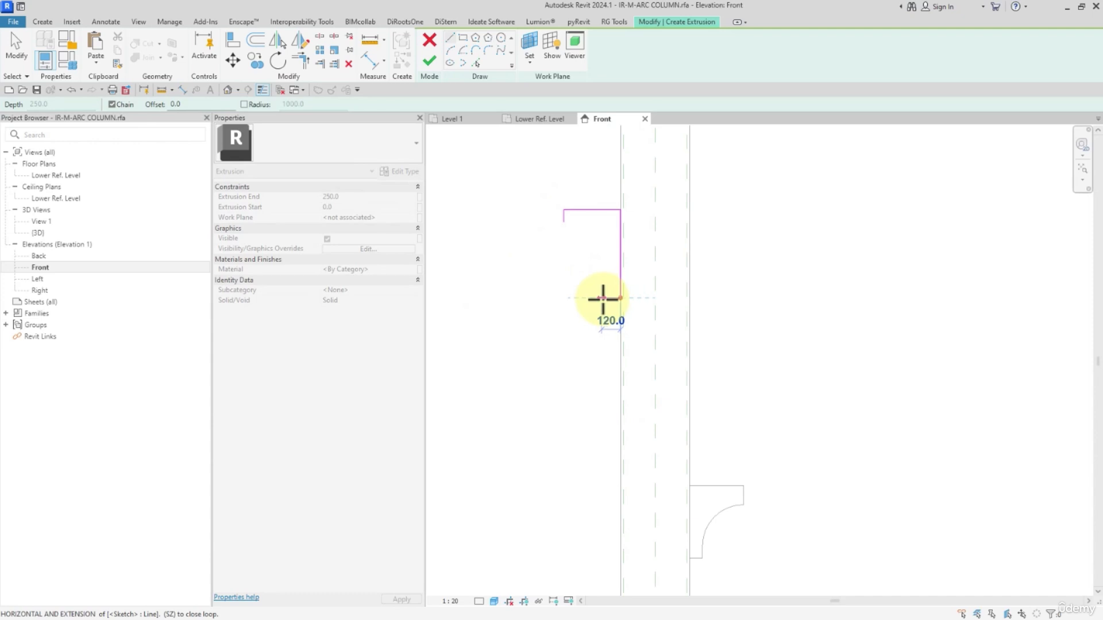
pyautogui.click(602, 298)
pyautogui.click(451, 51)
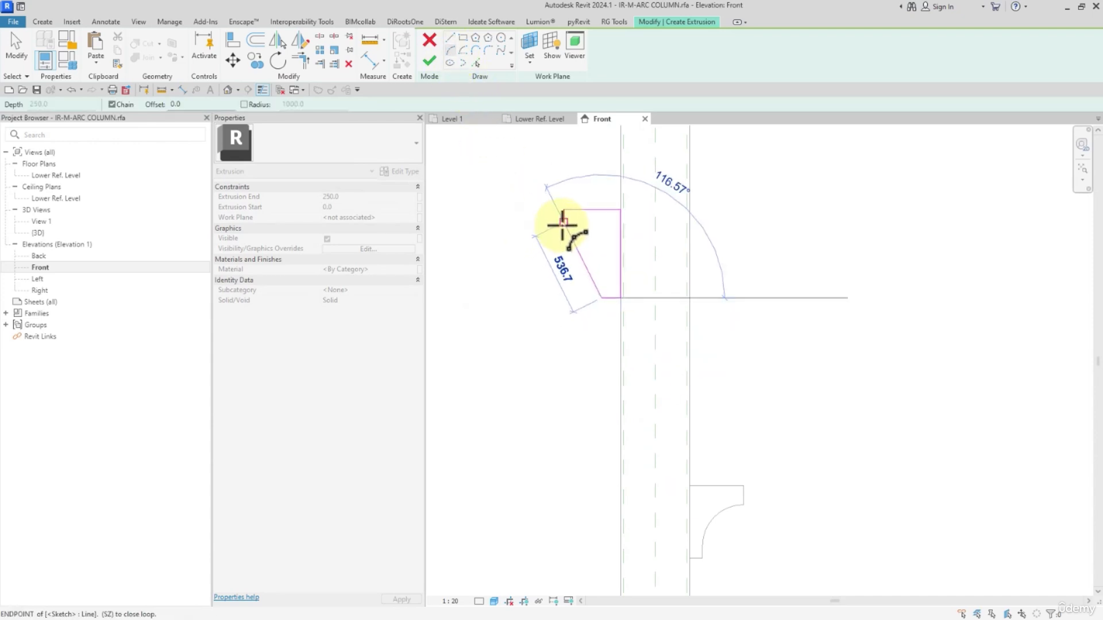
pyautogui.click(564, 212)
pyautogui.scroll(-3, 653, 303)
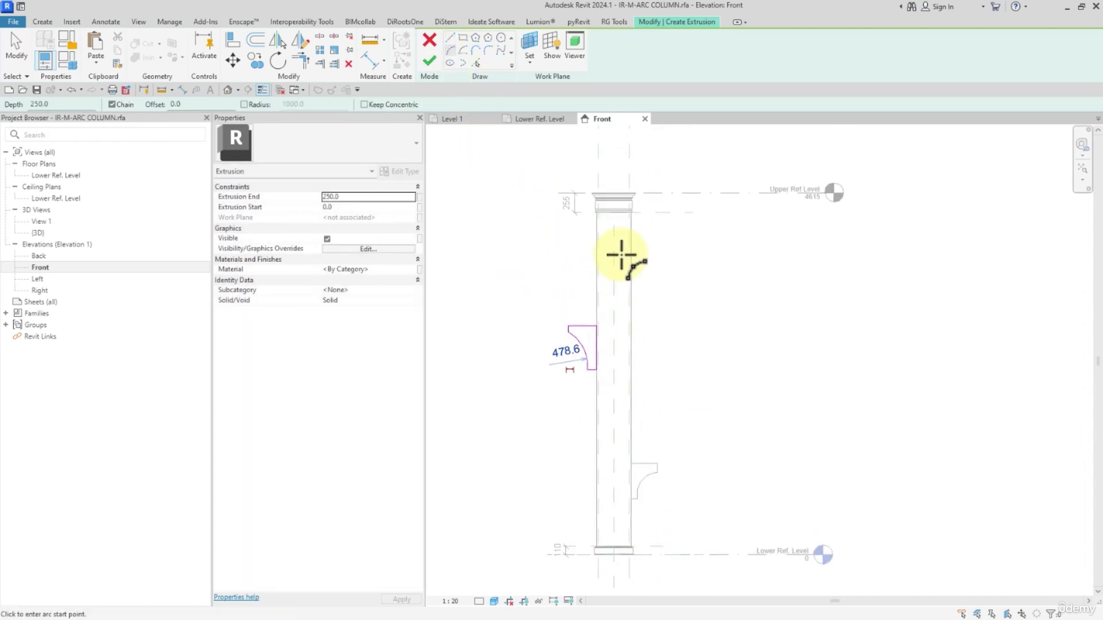
pyautogui.press('Escape')
pyautogui.press('Escape')
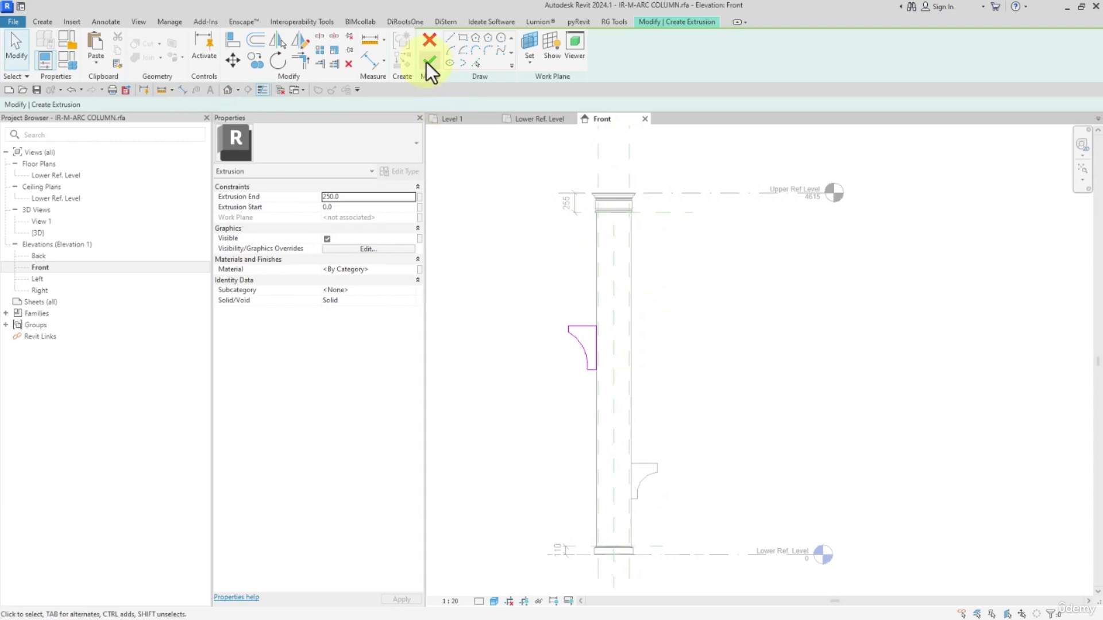
pyautogui.click(428, 61)
# Step: Align the back faces of both brackets with the back of the column in the 3D view
pyautogui.click(229, 88)
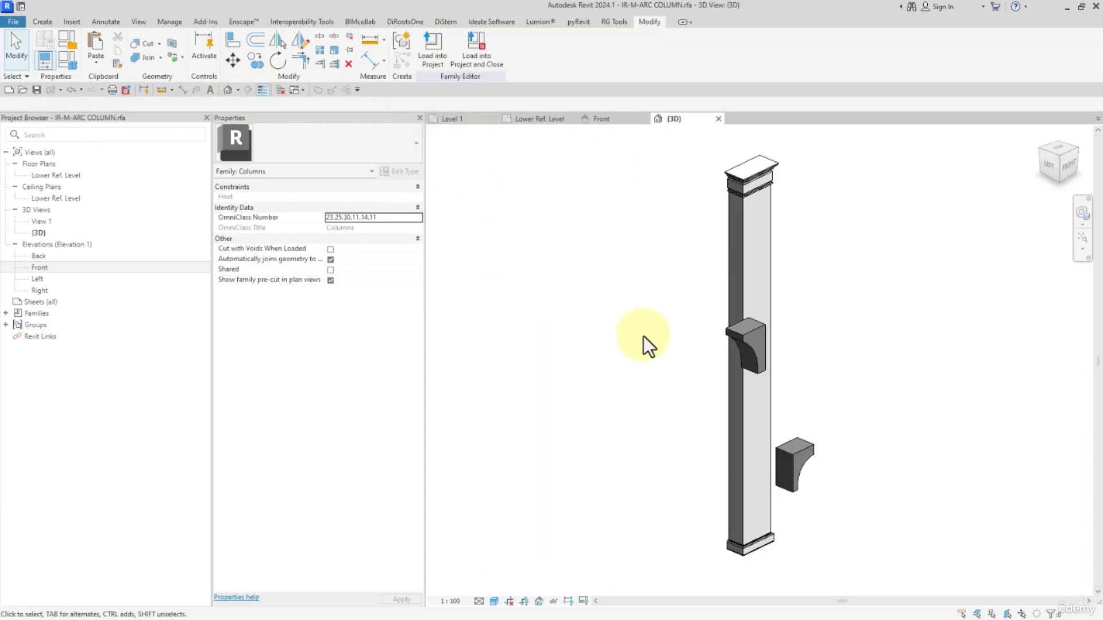
pyautogui.click(232, 40)
pyautogui.keyDown('shift'); pyautogui.moveTo(551, 313); pyautogui.dragTo(728, 305, button='middle'); pyautogui.keyUp('shift')
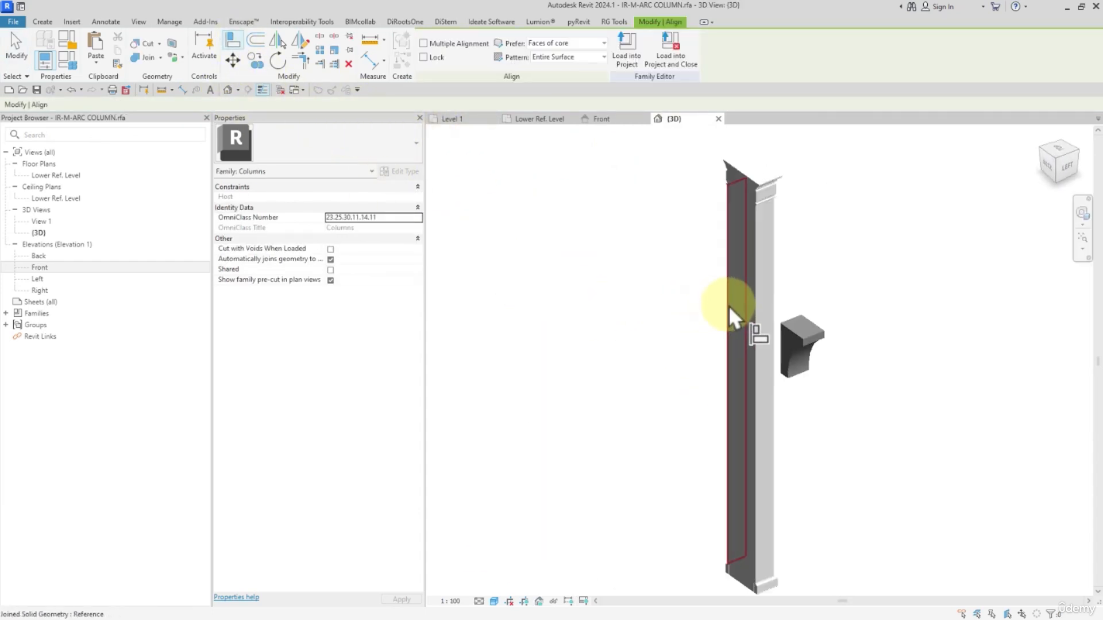
pyautogui.click(788, 352)
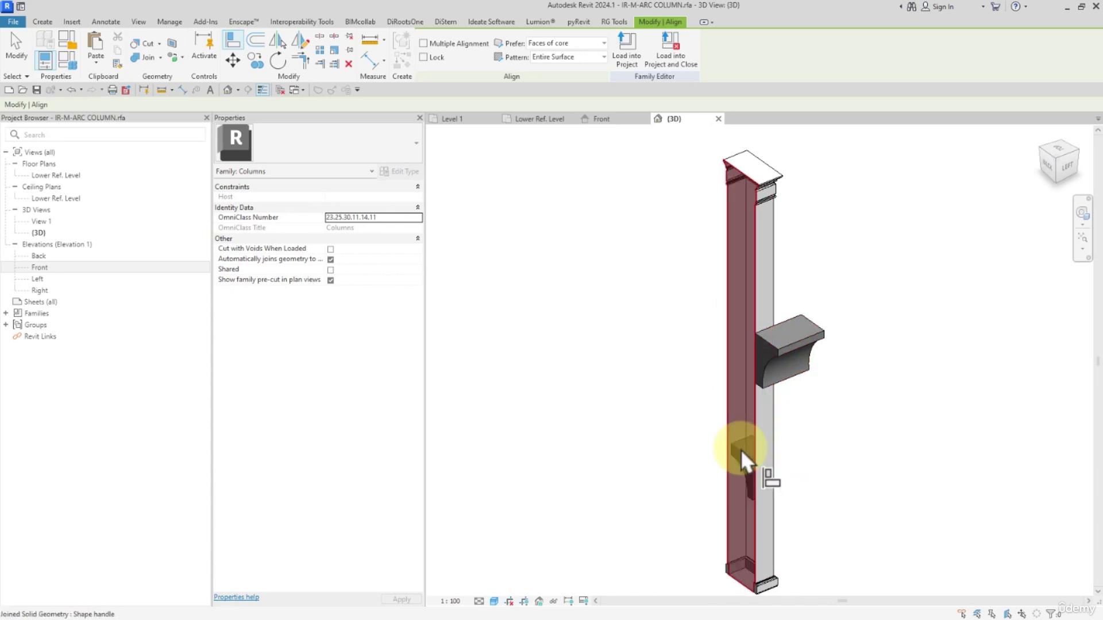
pyautogui.keyDown('shift'); pyautogui.moveTo(739, 449); pyautogui.dragTo(783, 344, button='middle'); pyautogui.keyUp('shift')
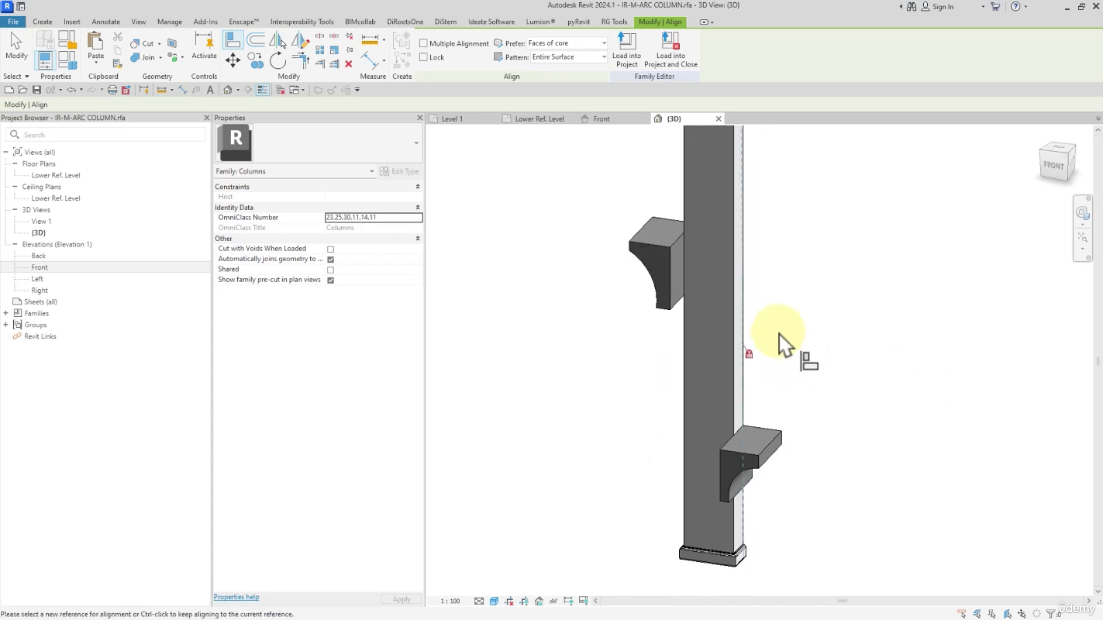
# Step: Align the front faces of both brackets flush with the column's front face
pyautogui.click(662, 254)
pyautogui.click(745, 467)
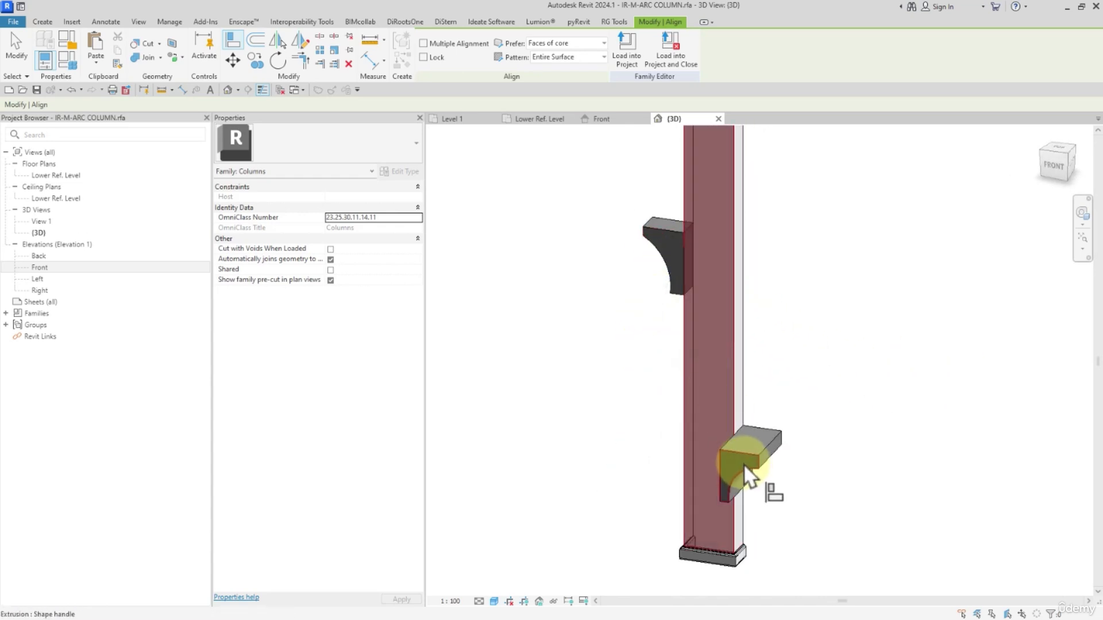
pyautogui.click(748, 471)
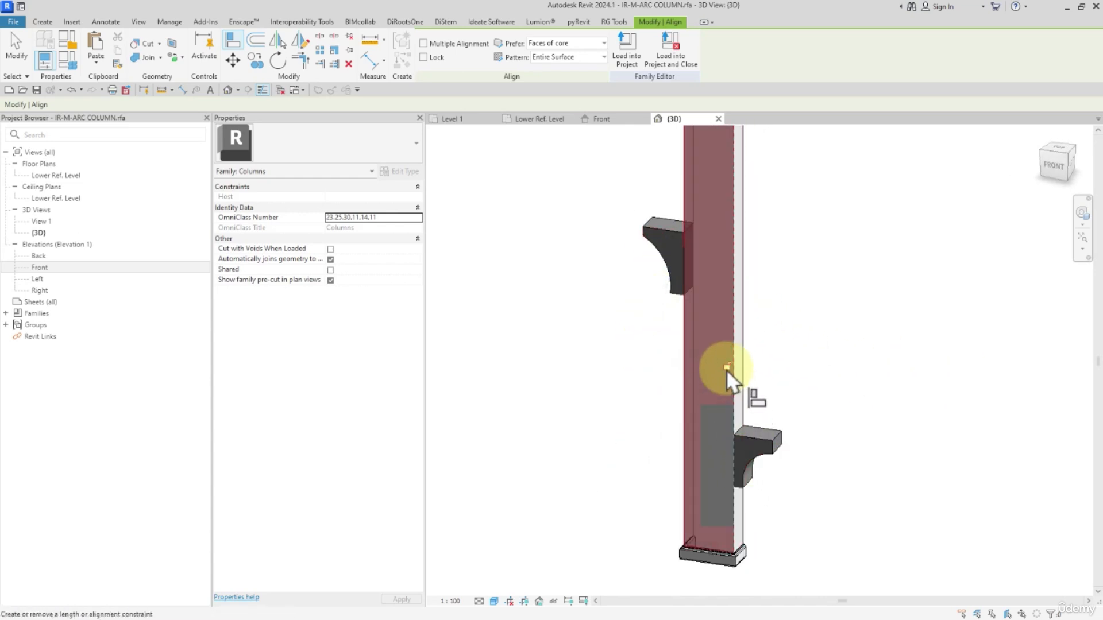
# Step: Join the geometry of both brackets with the column shaft
pyautogui.click(152, 58)
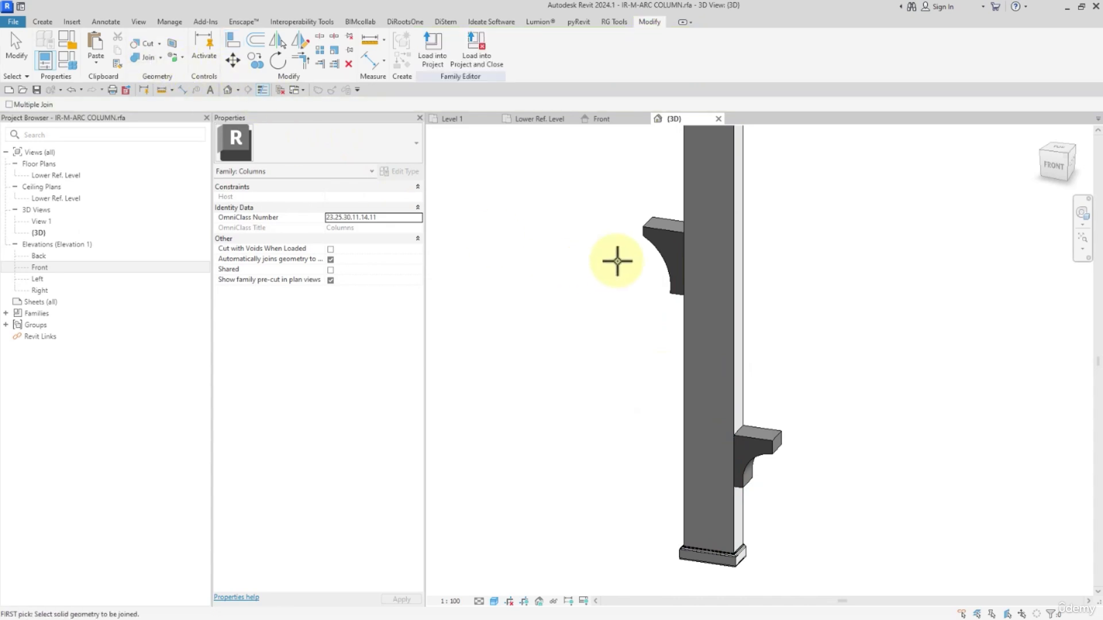
pyautogui.click(684, 221)
pyautogui.click(680, 228)
pyautogui.click(743, 380)
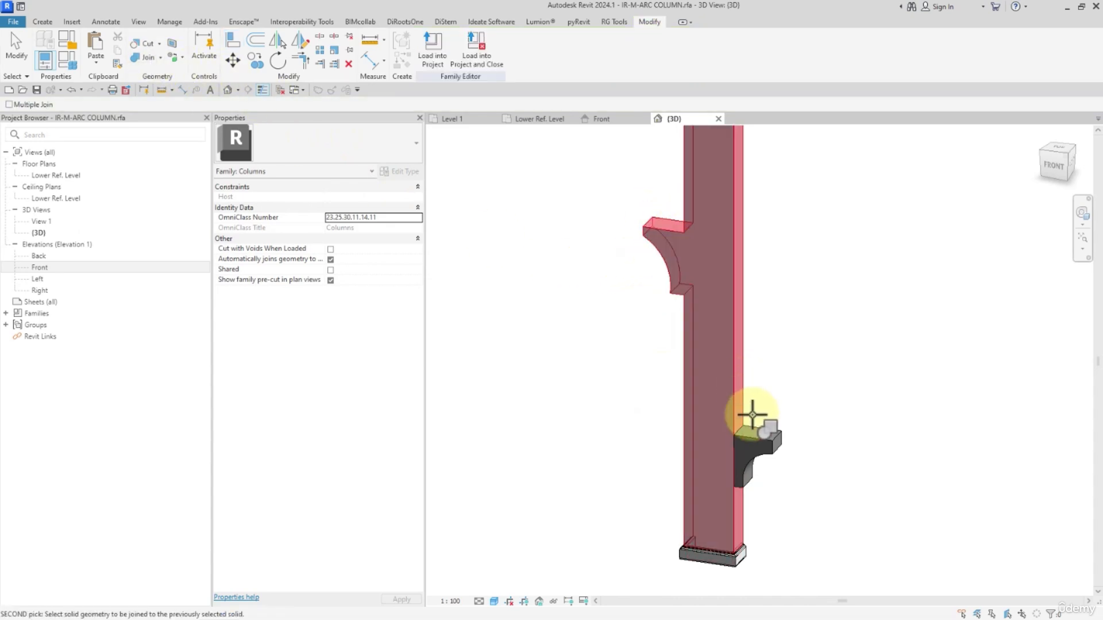
pyautogui.click(752, 415)
pyautogui.press('Escape')
pyautogui.keyDown('shift'); pyautogui.moveTo(812, 374); pyautogui.dragTo(787, 327, button='middle'); pyautogui.keyUp('shift')
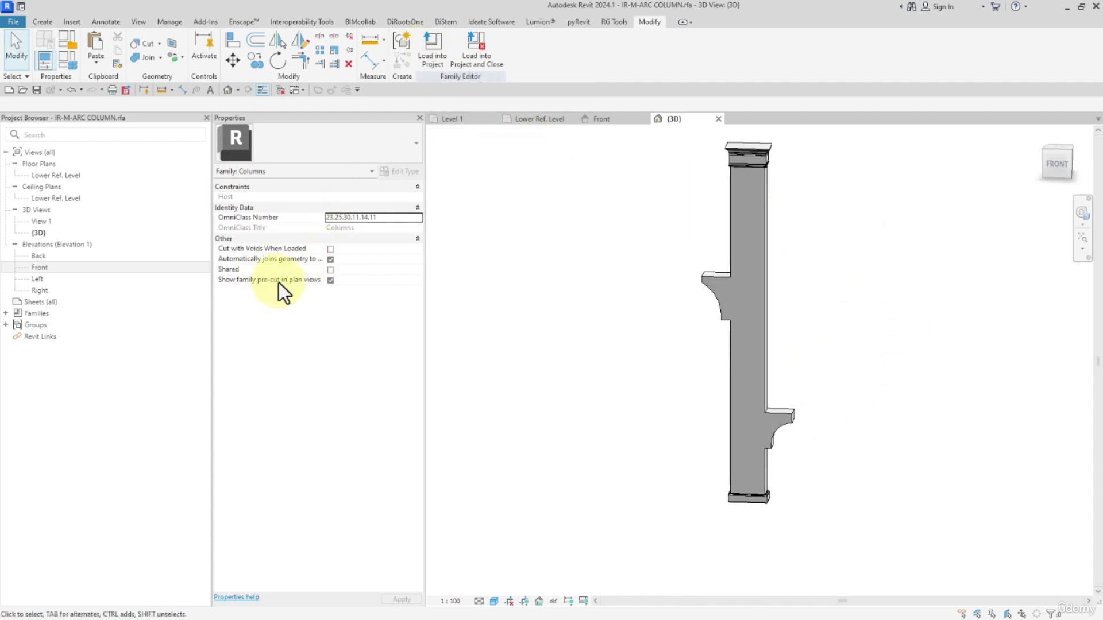
# Step: Reload the bracketed column family into the project, overwriting the existing version, and copy the left column to about 900 mm below the horizontal wall
pyautogui.click(438, 52)
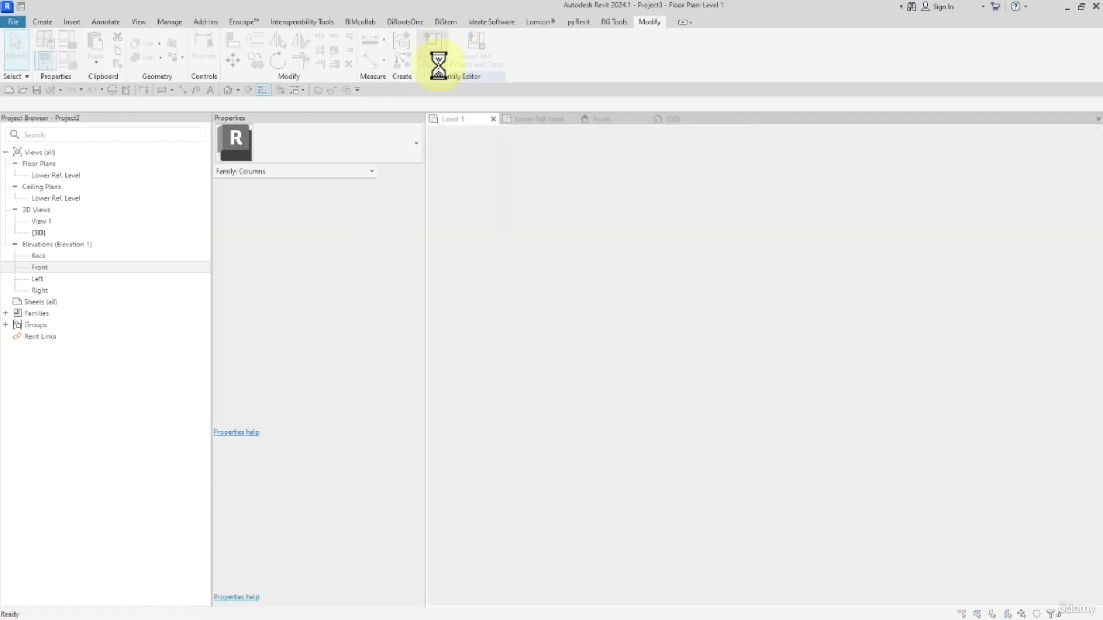
pyautogui.click(488, 286)
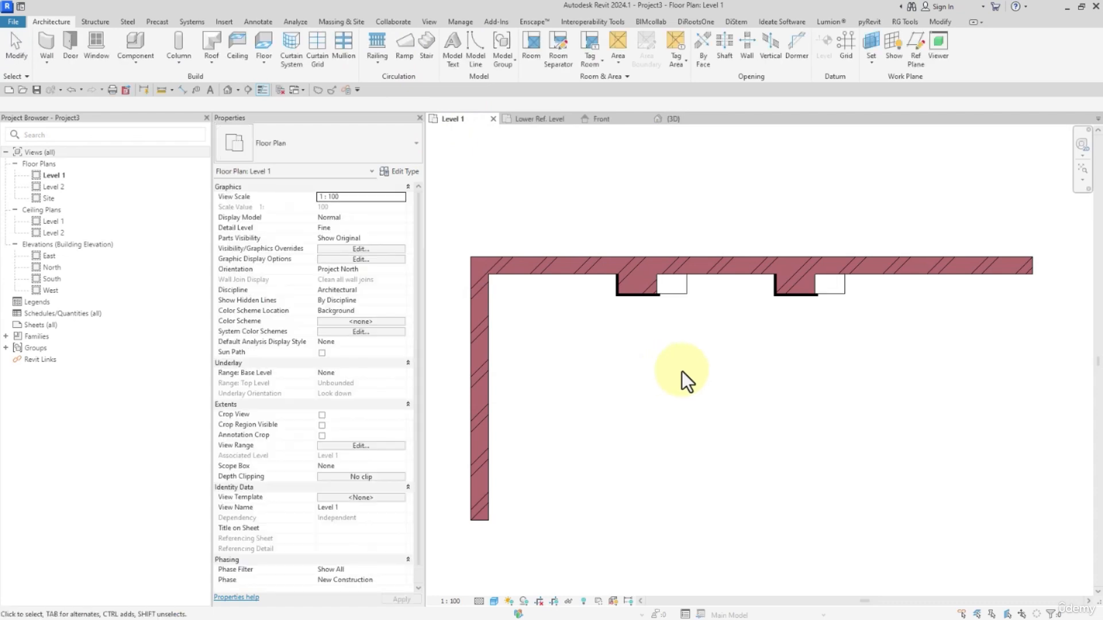
pyautogui.click(652, 290)
pyautogui.moveTo(652, 291); pyautogui.dragTo(674, 361)
pyautogui.click(739, 335)
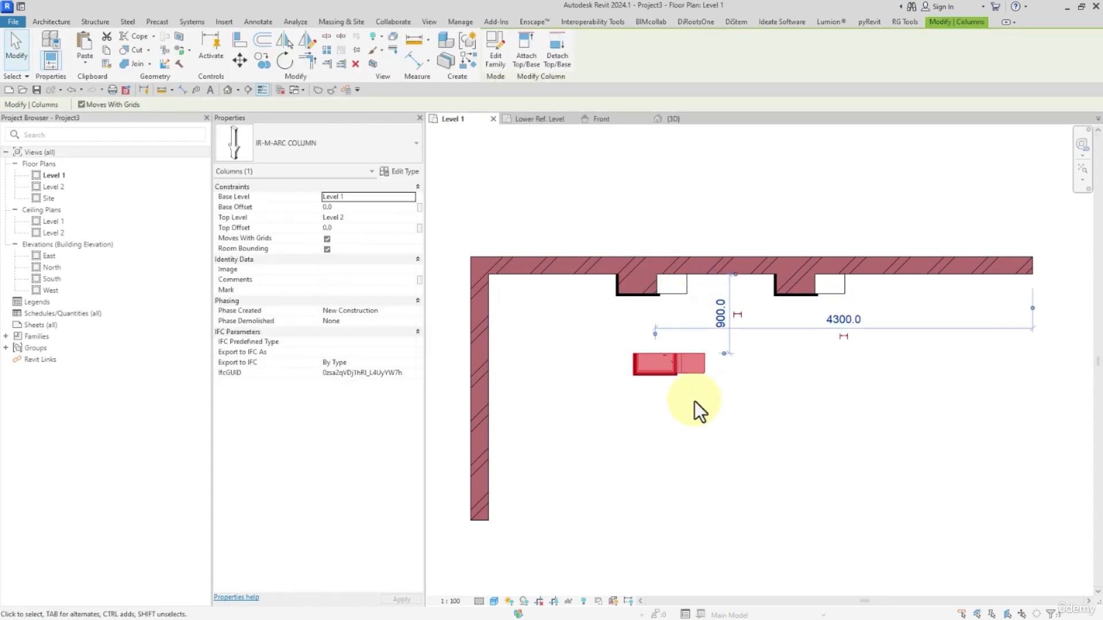
pyautogui.click(507, 158)
# Step: Close the inactive views and tile the project's Level 1 plan beside the column family's Lower Ref. Level floor plan
pyautogui.click(284, 91)
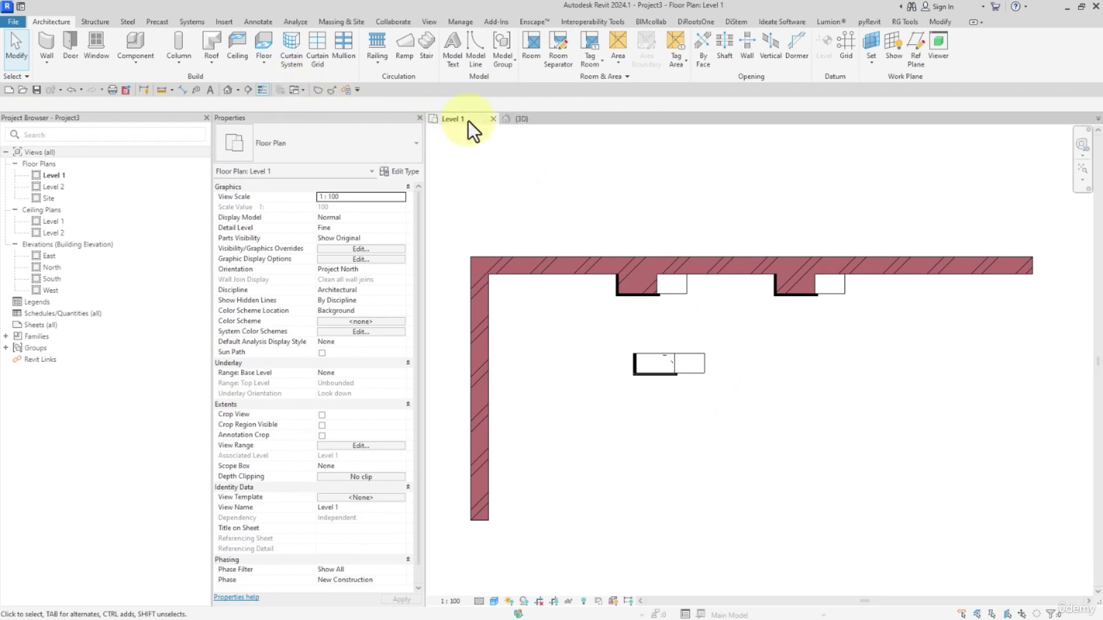
pyautogui.press('w')
pyautogui.press('t')
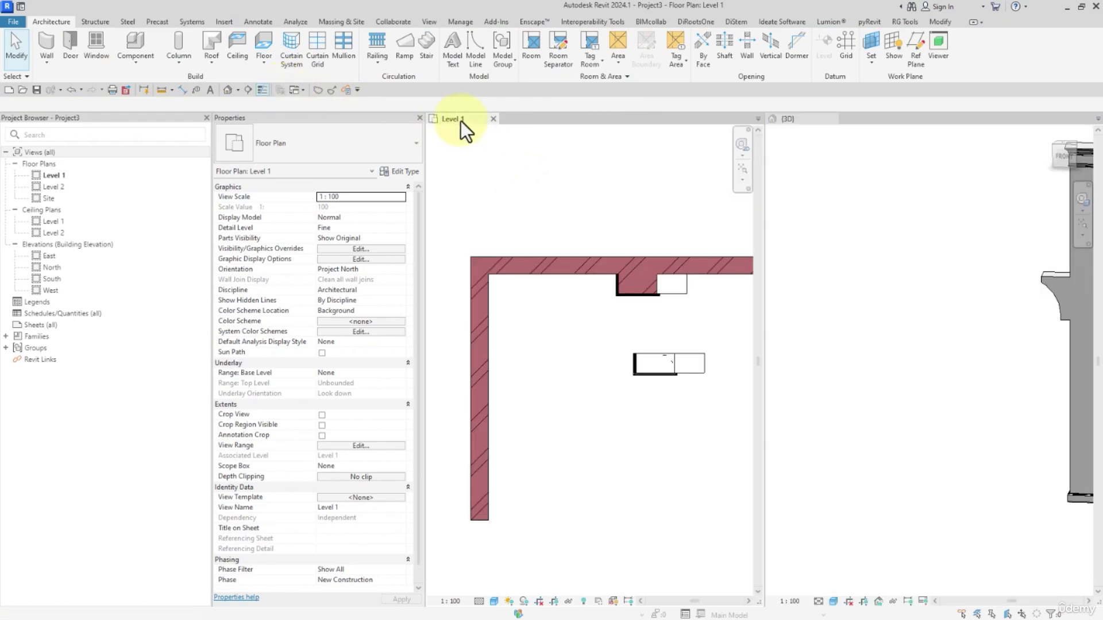
pyautogui.scroll(-2, 511, 181)
pyautogui.click(788, 233)
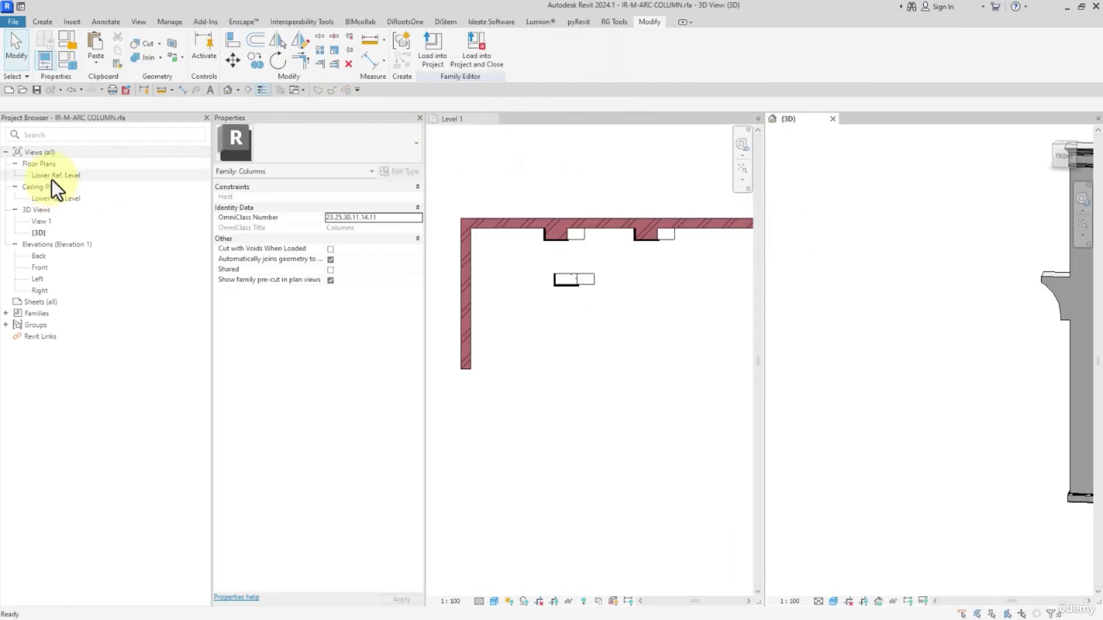
pyautogui.doubleClick(51, 179)
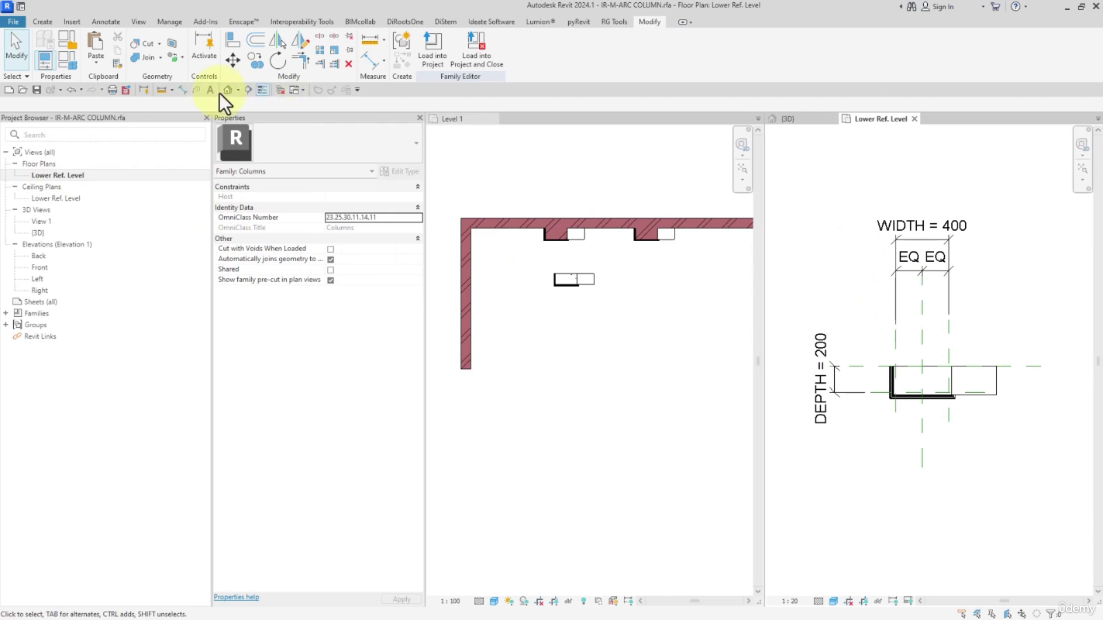
# Step: Close the column family's inactive 3D view, leaving the Level 1 and Lower Ref. Level plans side by side
pyautogui.click(281, 90)
pyautogui.click(611, 288)
pyautogui.scroll(-1, 611, 288)
pyautogui.moveTo(636, 282); pyautogui.dragTo(612, 332, button='middle')
pyautogui.click(816, 306)
pyautogui.scroll(1, 847, 314)
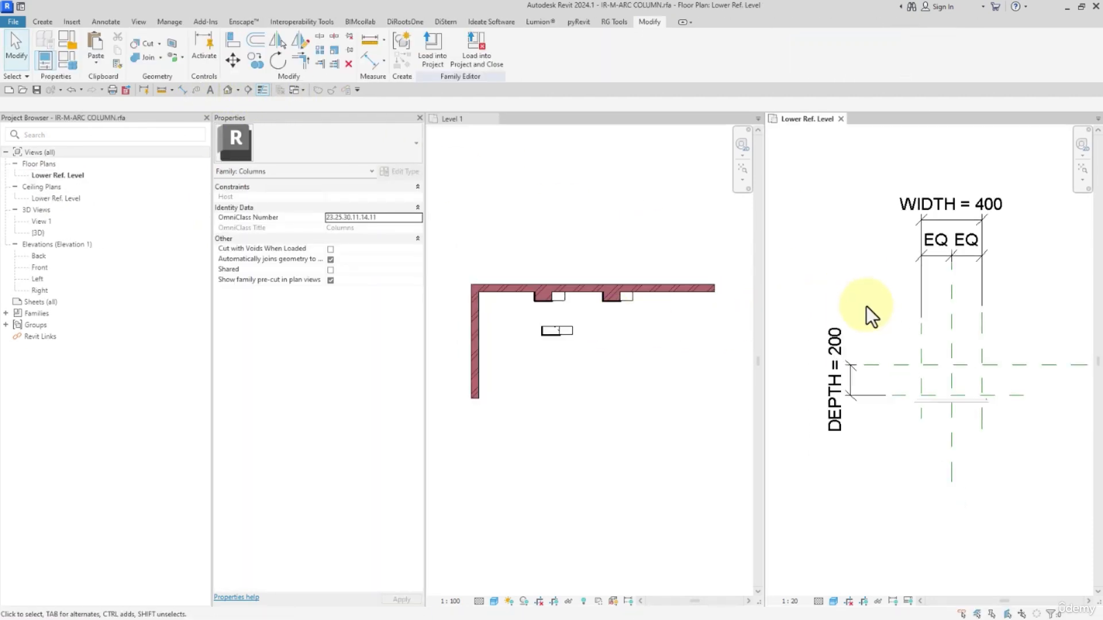
# Step: Set the cut plane offset in the Level 1 plan's view range to 1000 and apply it
pyautogui.click(608, 248)
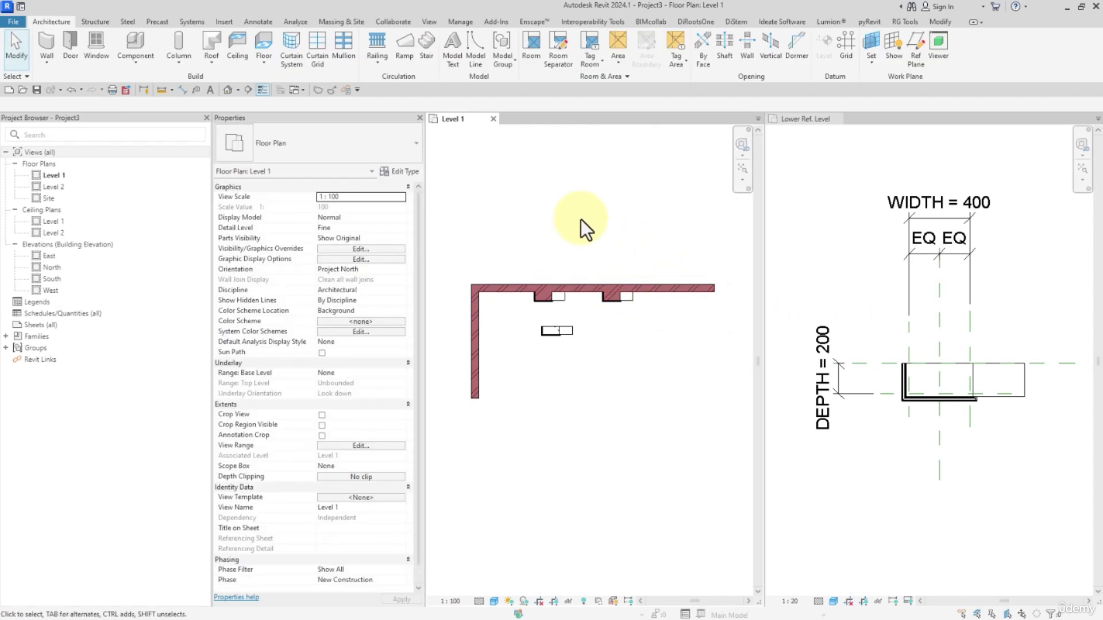
pyautogui.click(346, 445)
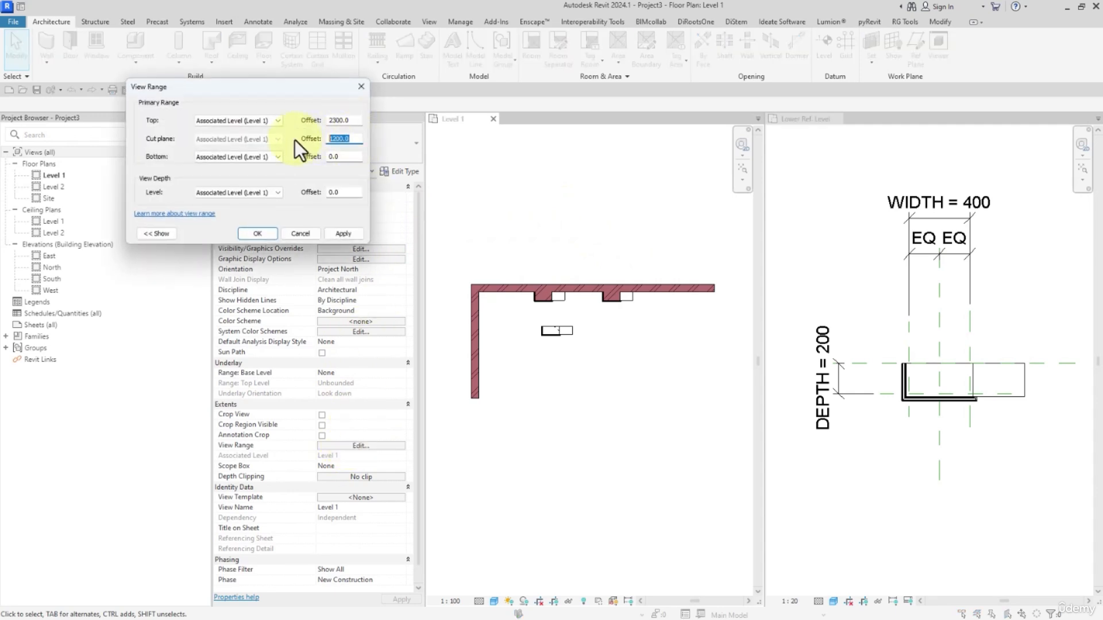
pyautogui.write('1000')
pyautogui.click(344, 234)
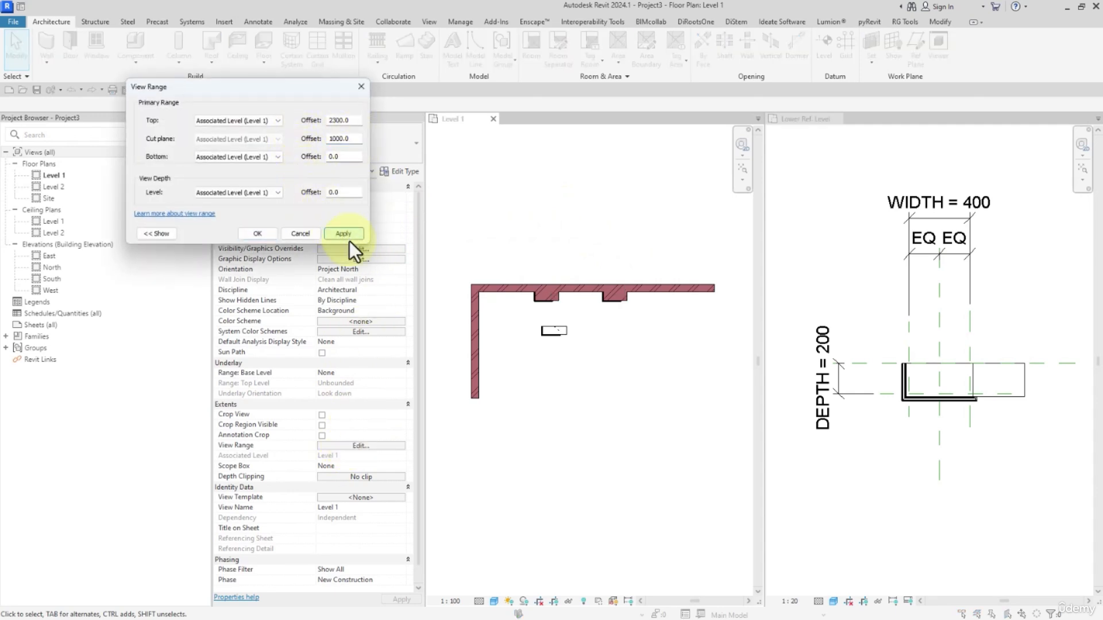
# Step: Lower the Level 1 plan's cut plane offset to 500 and apply it
pyautogui.doubleClick(322, 141)
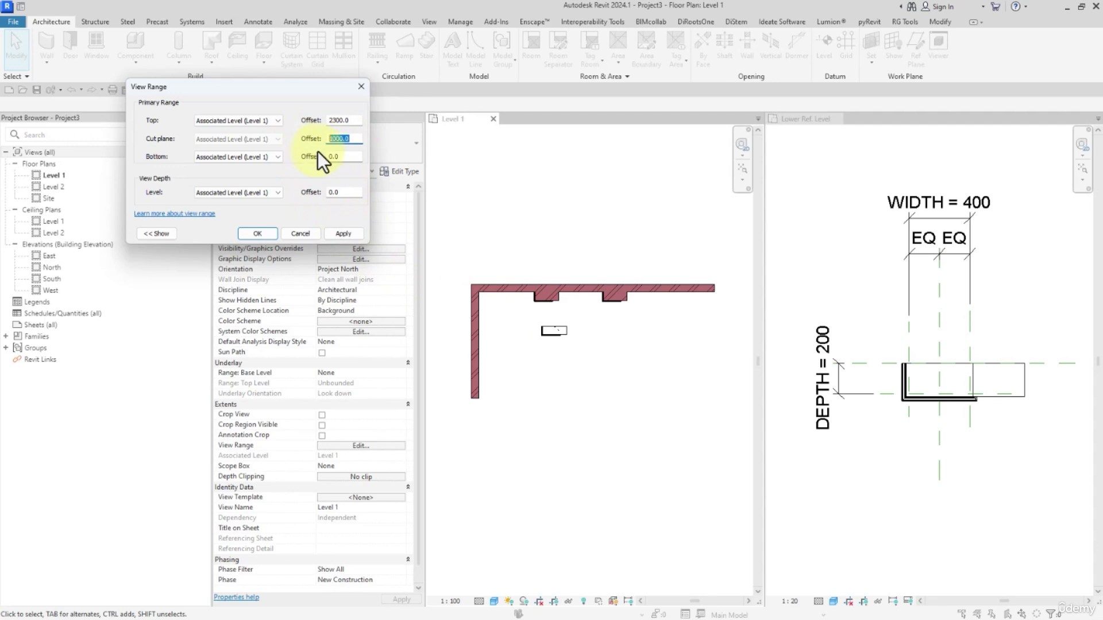
pyautogui.write('500')
pyautogui.click(345, 234)
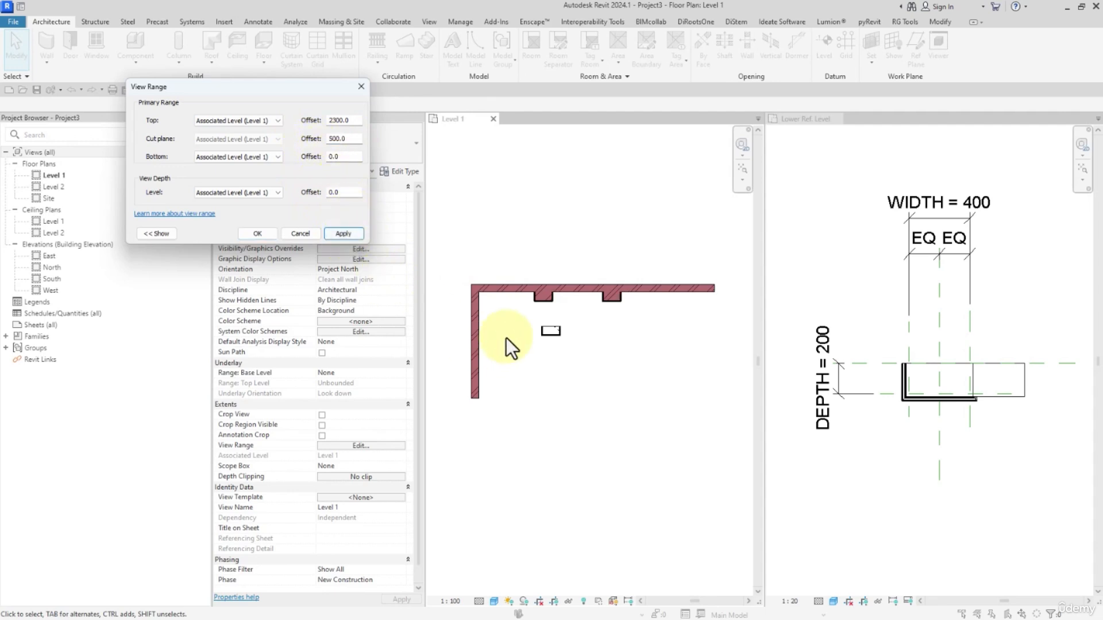
# Step: Restore the Level 1 plan's cut plane offset to 1200 and accept the view range
pyautogui.doubleClick(286, 142)
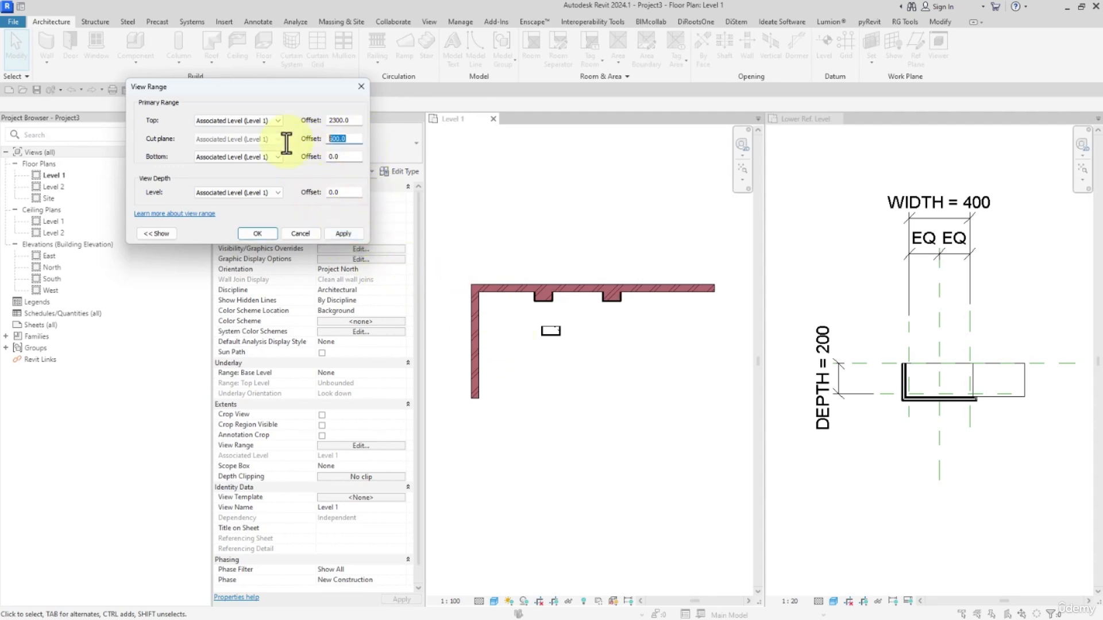
pyautogui.write('1200')
pyautogui.click(342, 232)
pyautogui.click(273, 235)
# Step: Examine the pre-cut display property and the right bracket extrusion in the column family's Lower Ref. Level plan
pyautogui.click(811, 240)
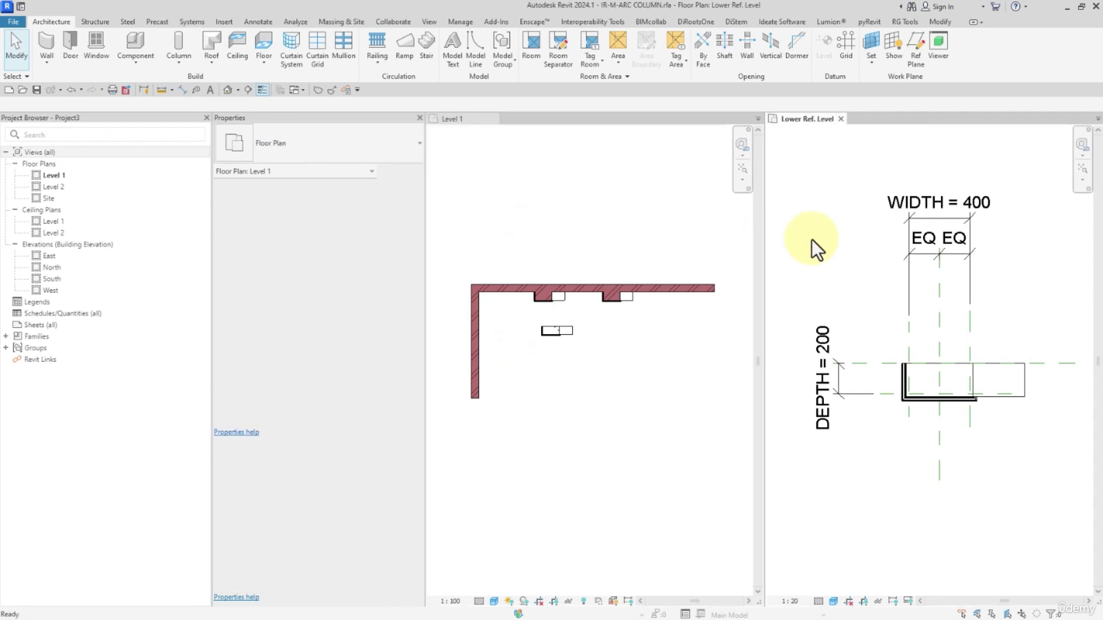
pyautogui.moveTo(864, 280); pyautogui.dragTo(857, 240, button='middle')
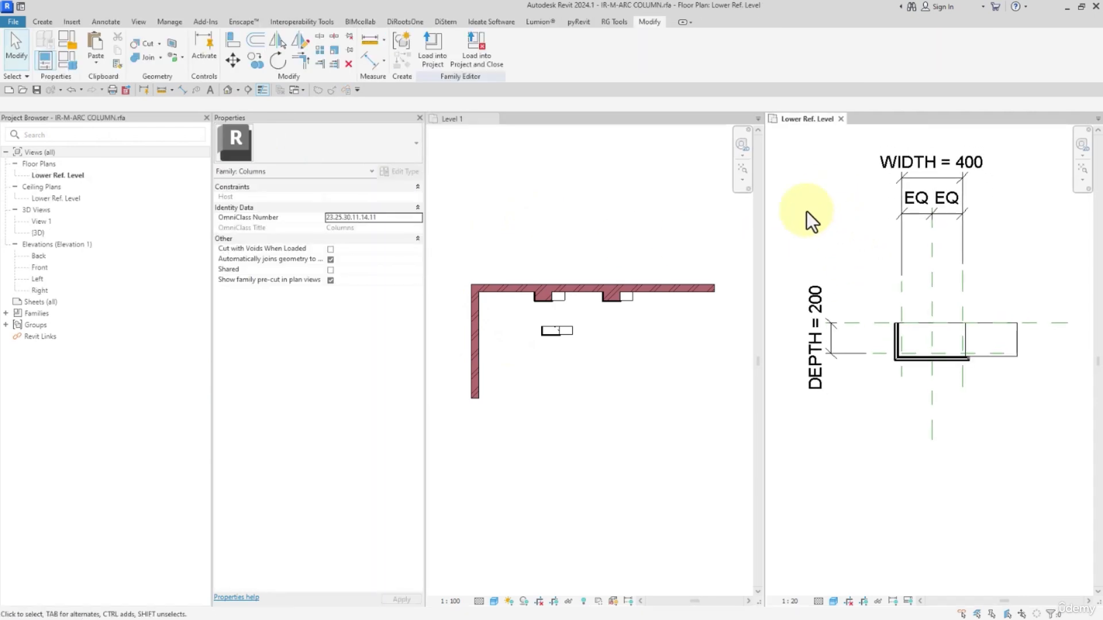
pyautogui.moveTo(278, 286)
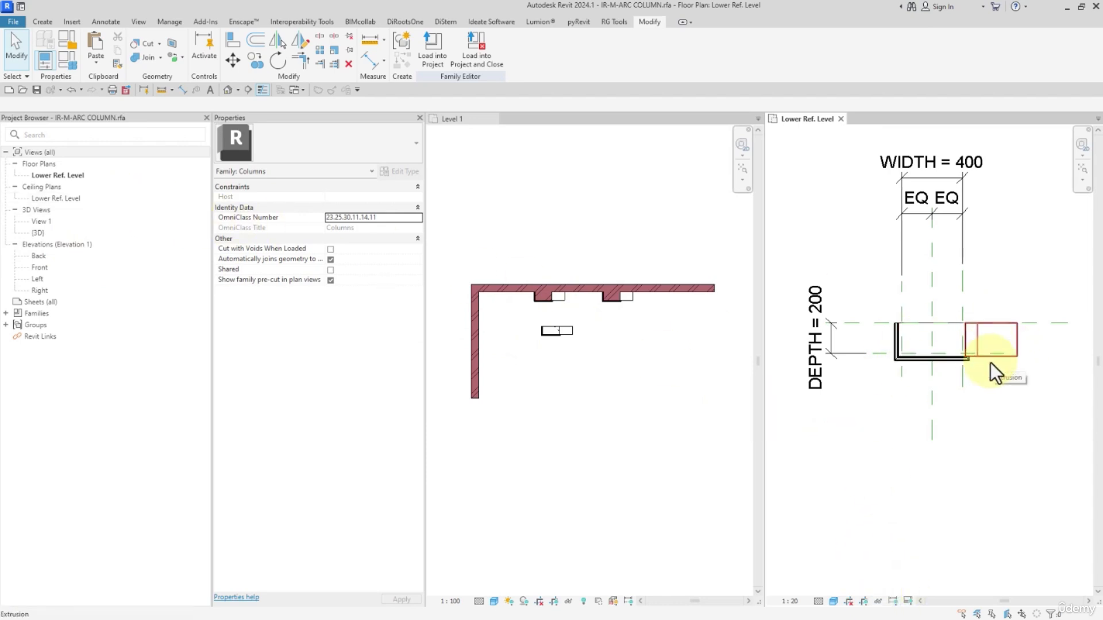
pyautogui.click(1009, 346)
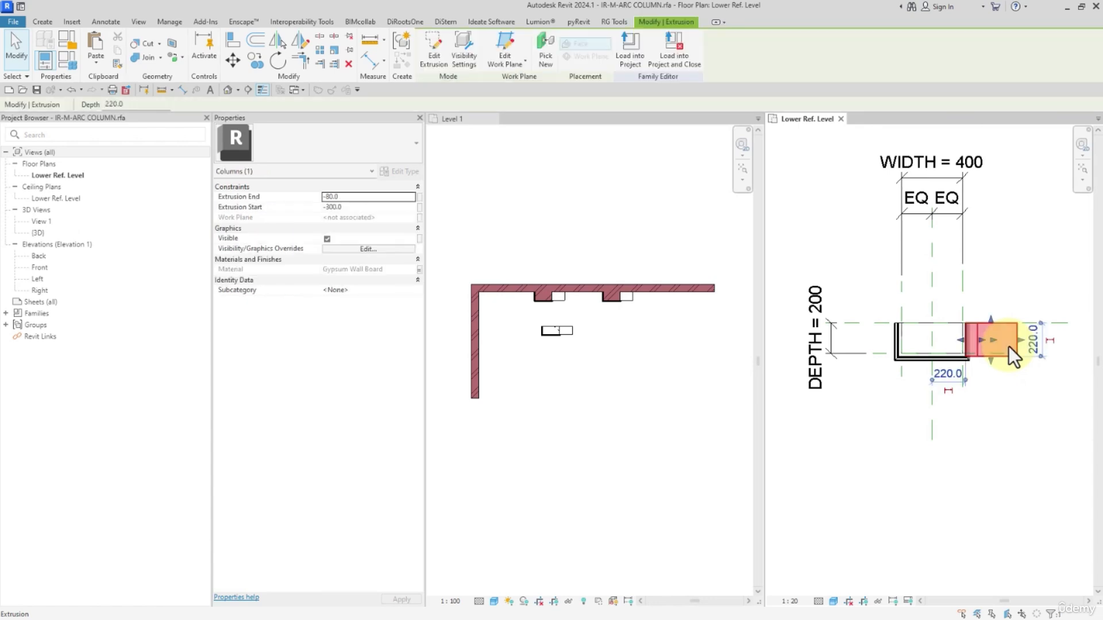
pyautogui.click(985, 343)
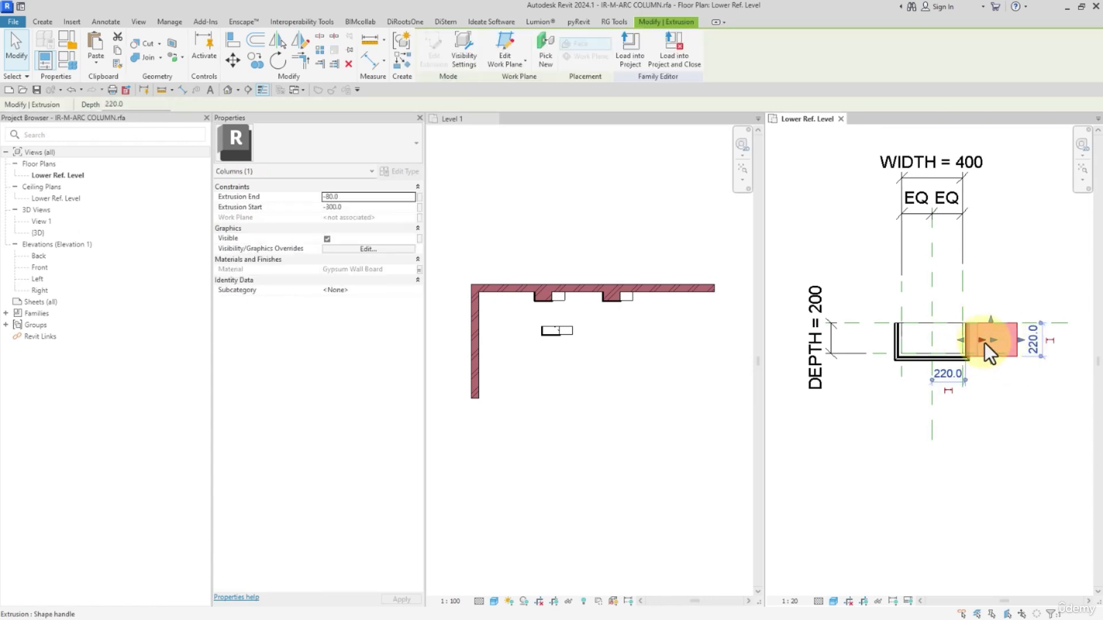
pyautogui.click(991, 433)
pyautogui.scroll(2, 921, 371)
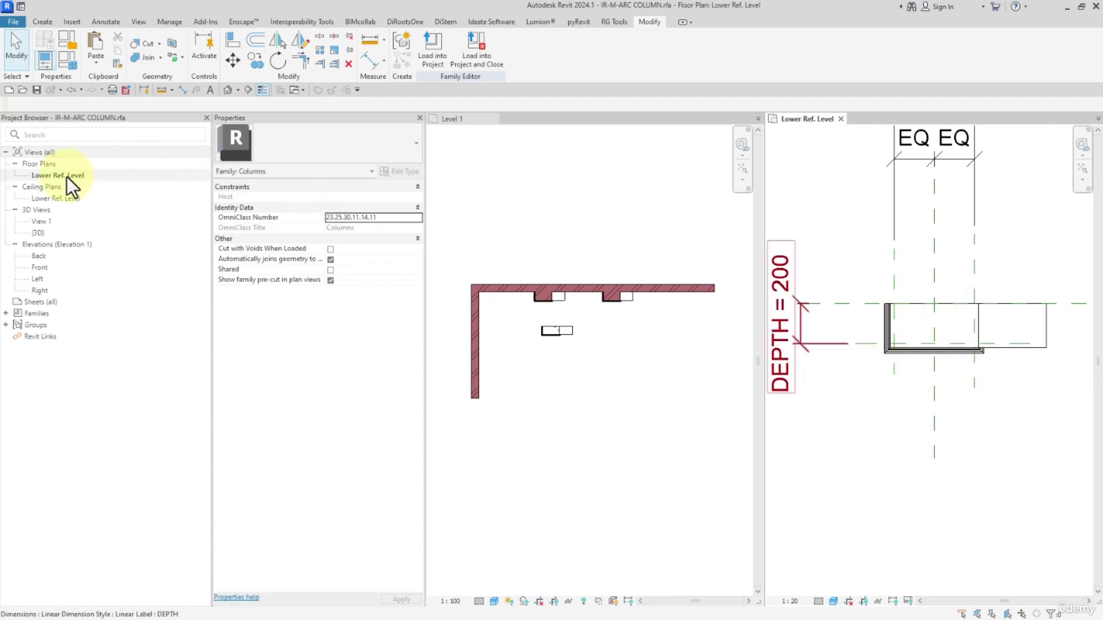
# Step: Review the view properties of the column family's Lower Ref. Level floor plan, including its View Range entry
pyautogui.click(51, 174)
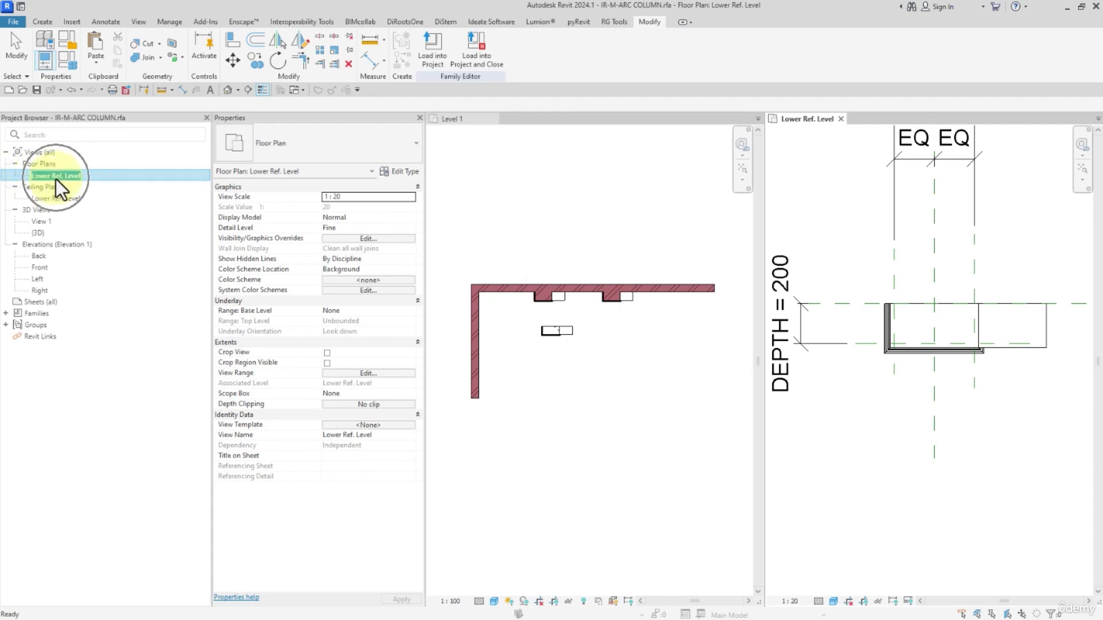
pyautogui.click(76, 176)
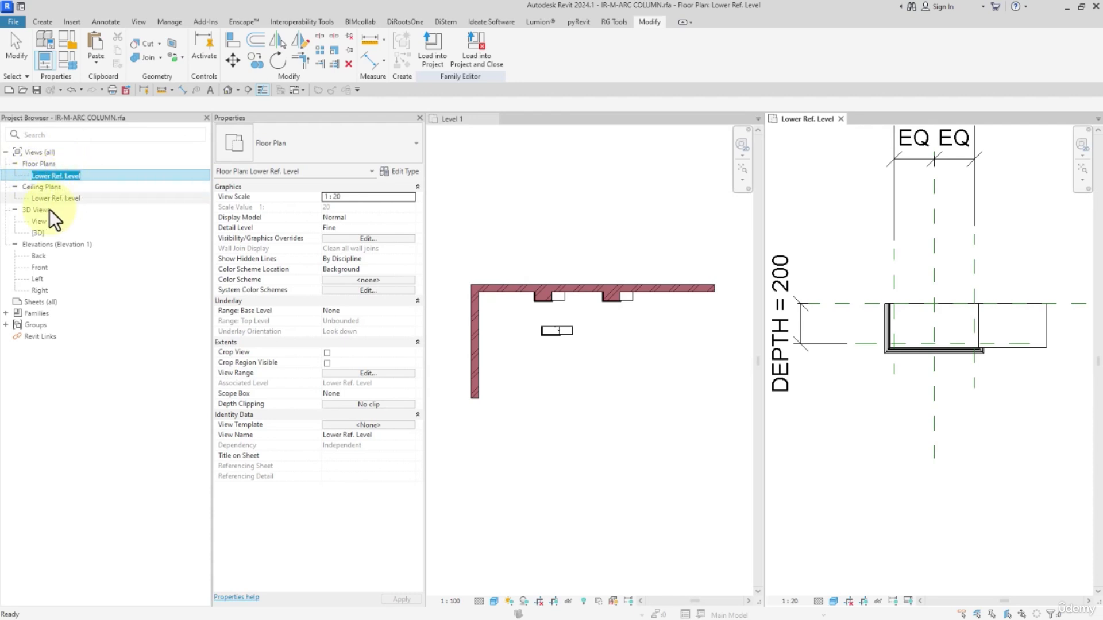
pyautogui.press('Escape')
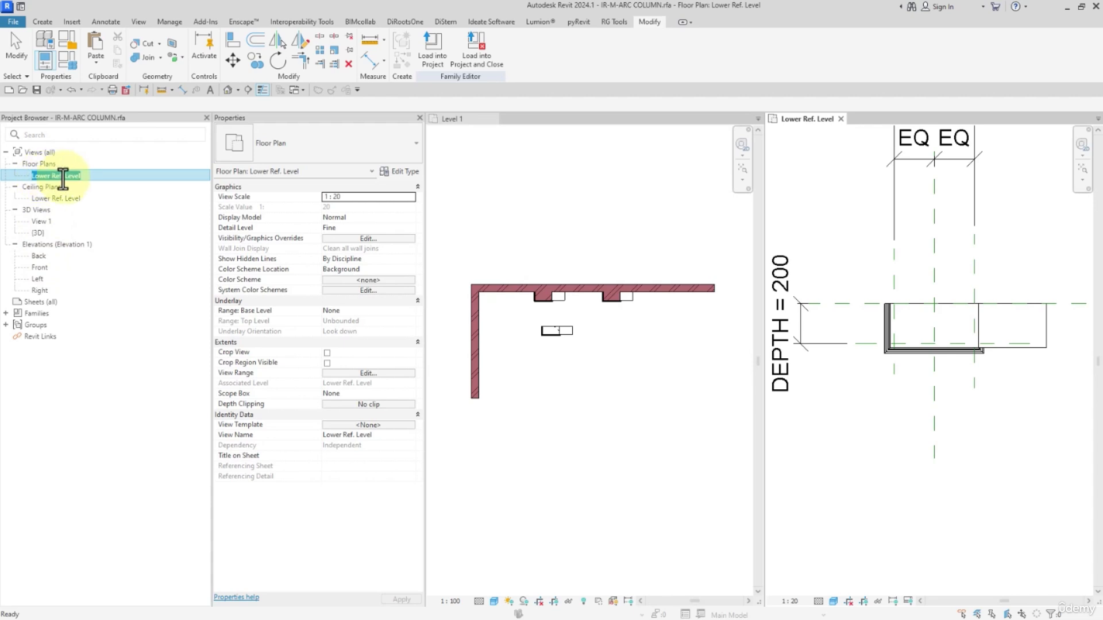
pyautogui.click(267, 374)
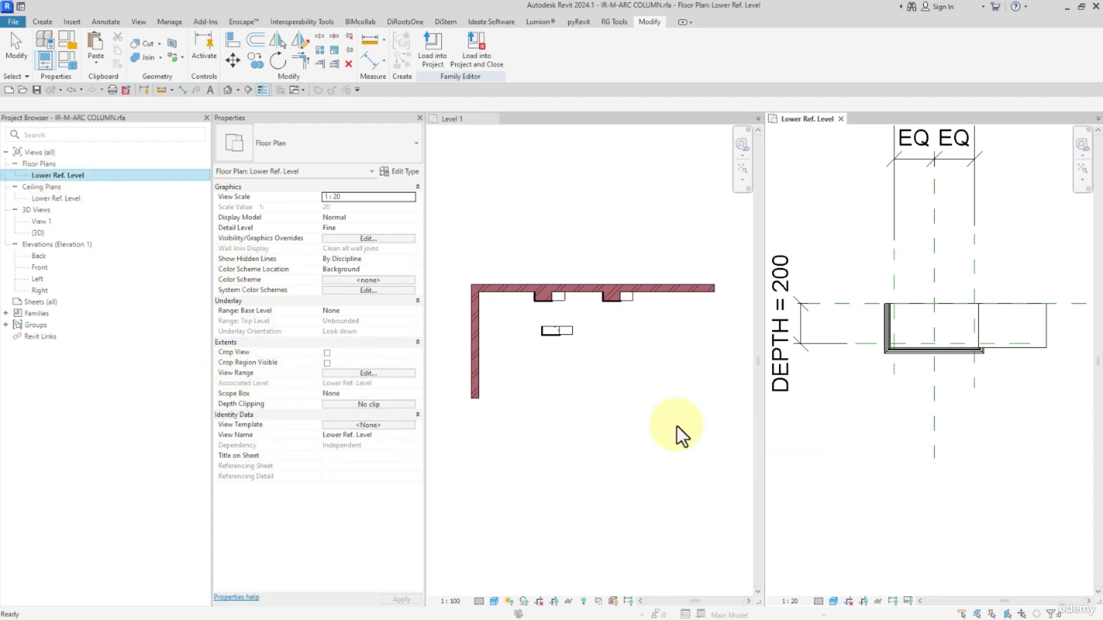
pyautogui.click(851, 216)
pyautogui.moveTo(851, 216); pyautogui.dragTo(931, 278, button='middle')
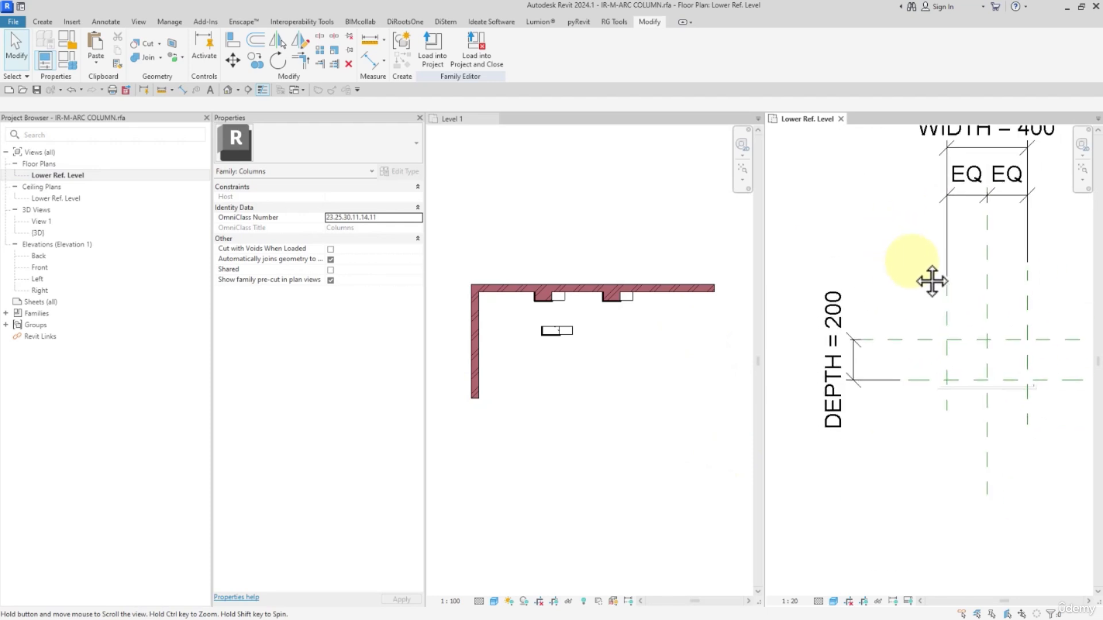
pyautogui.moveTo(857, 254); pyautogui.dragTo(848, 219, button='middle')
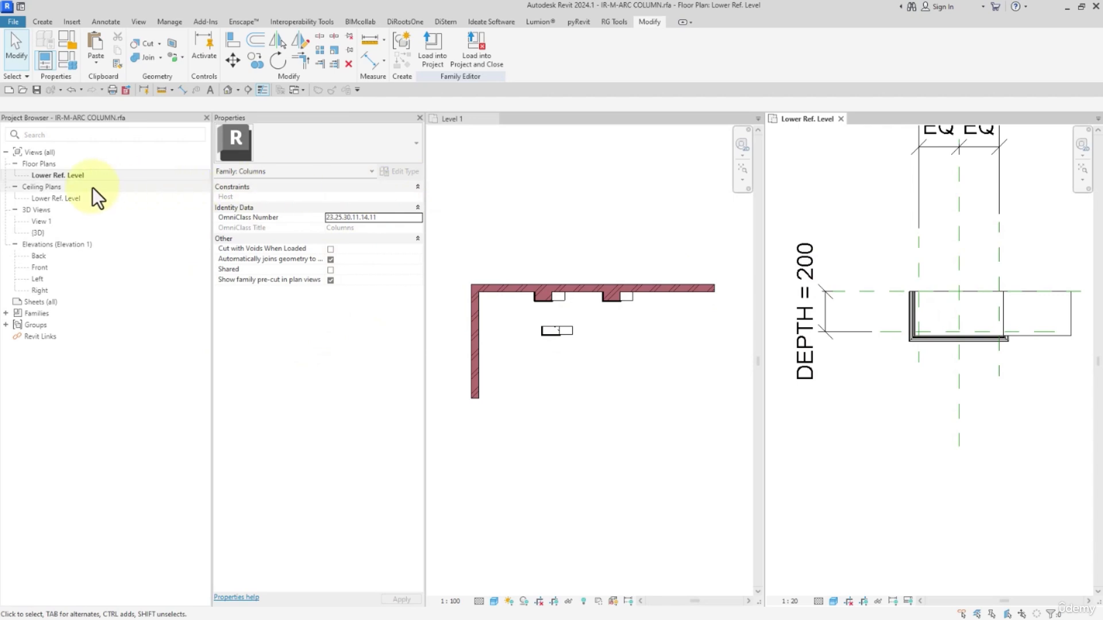
# Step: Set the cut plane offset in the family's Lower Ref. Level floor plan view range to 100
pyautogui.click(61, 176)
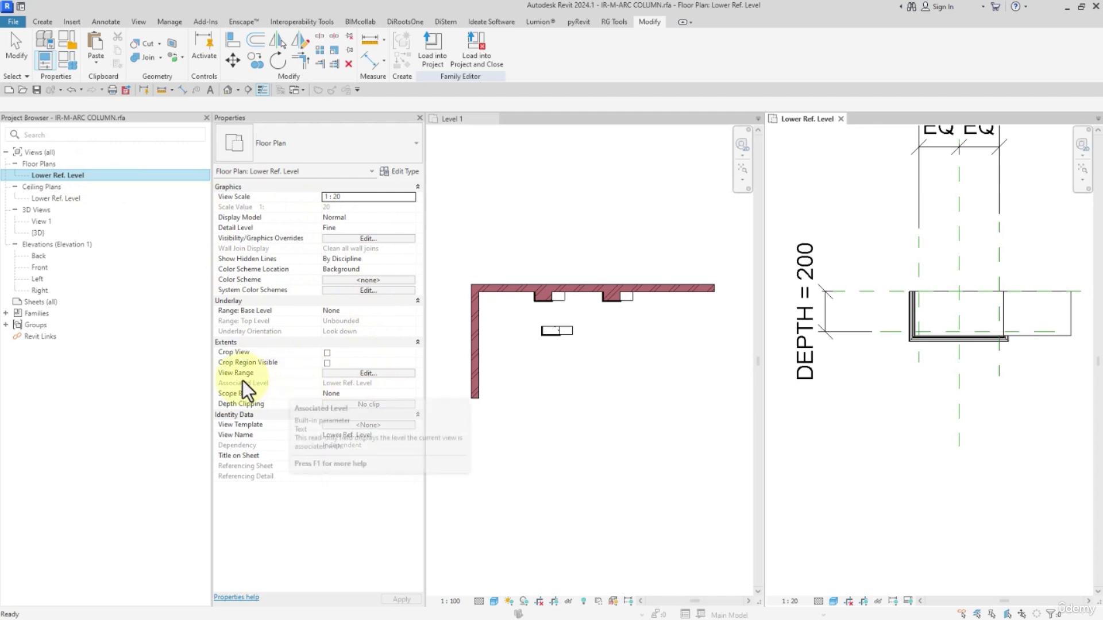
pyautogui.click(364, 377)
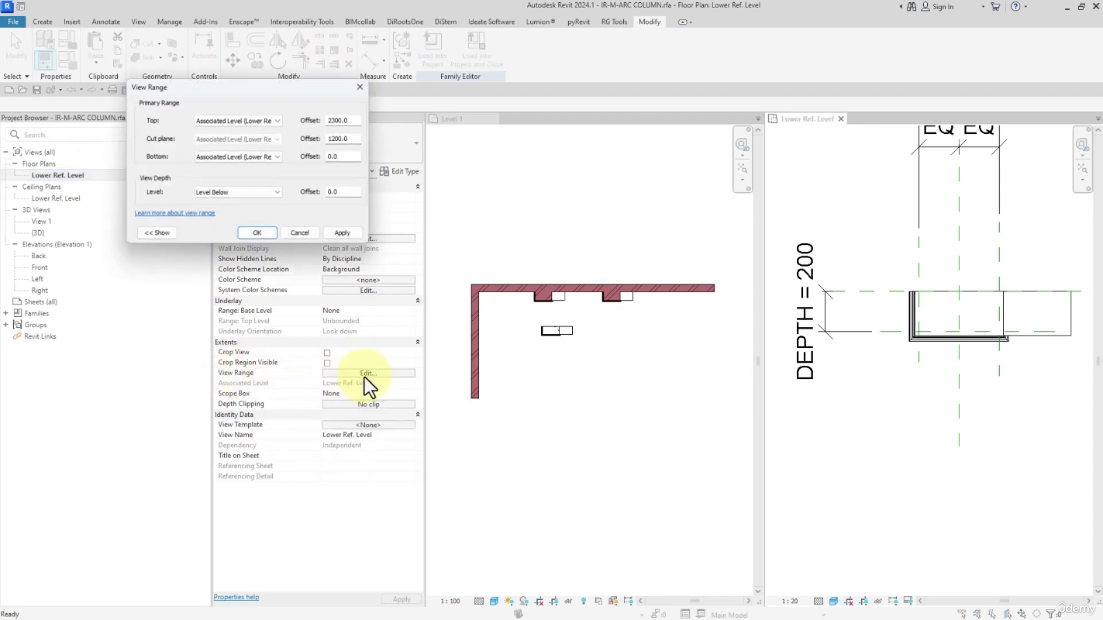
pyautogui.moveTo(360, 140); pyautogui.dragTo(316, 144)
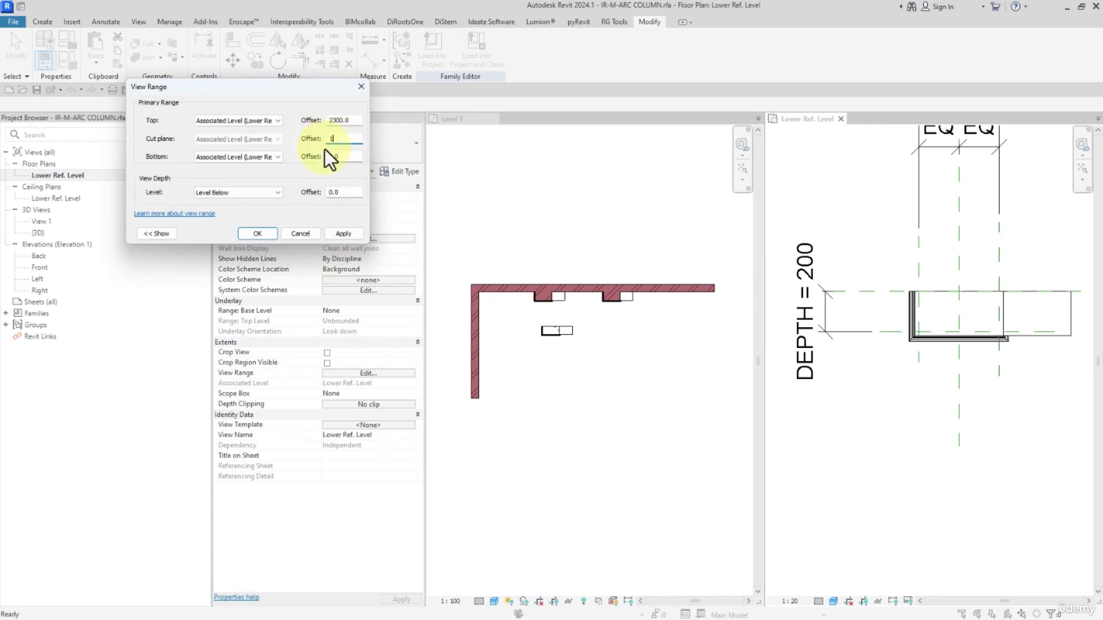
pyautogui.click(345, 233)
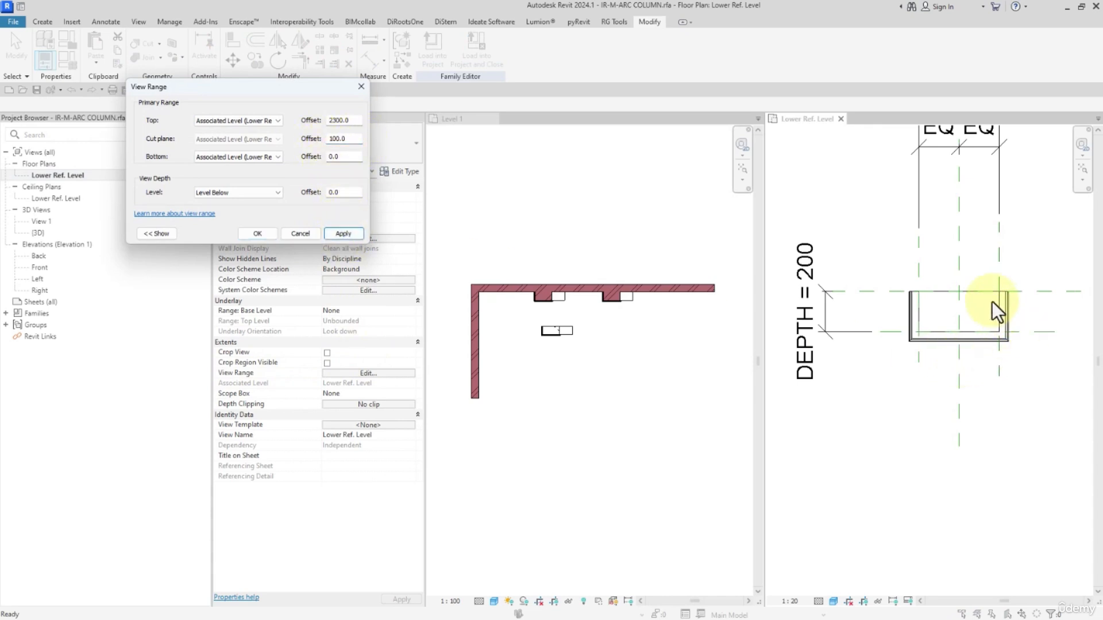
pyautogui.click(258, 233)
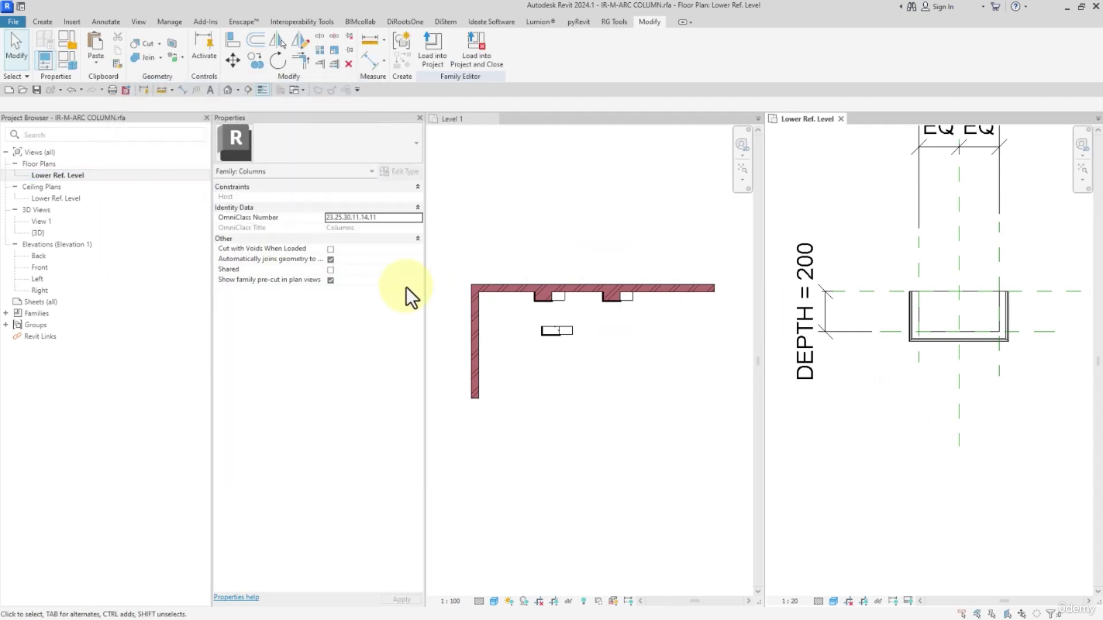
# Step: Turn off Show family pre-cut in plan views and load the family into the project, overwriting the existing version
pyautogui.click(329, 281)
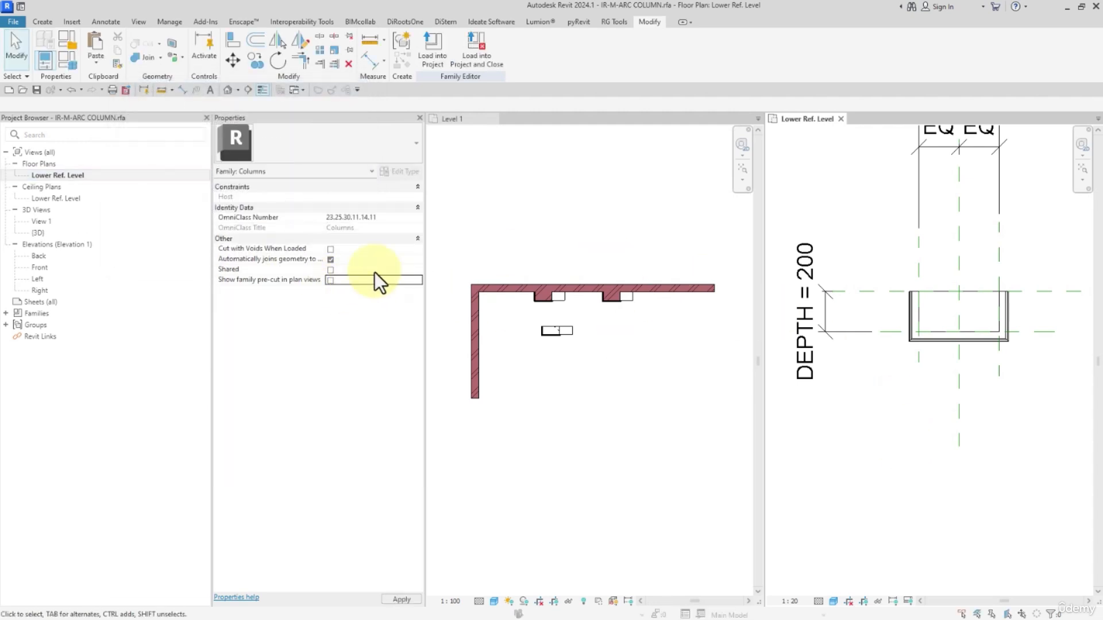
pyautogui.click(438, 51)
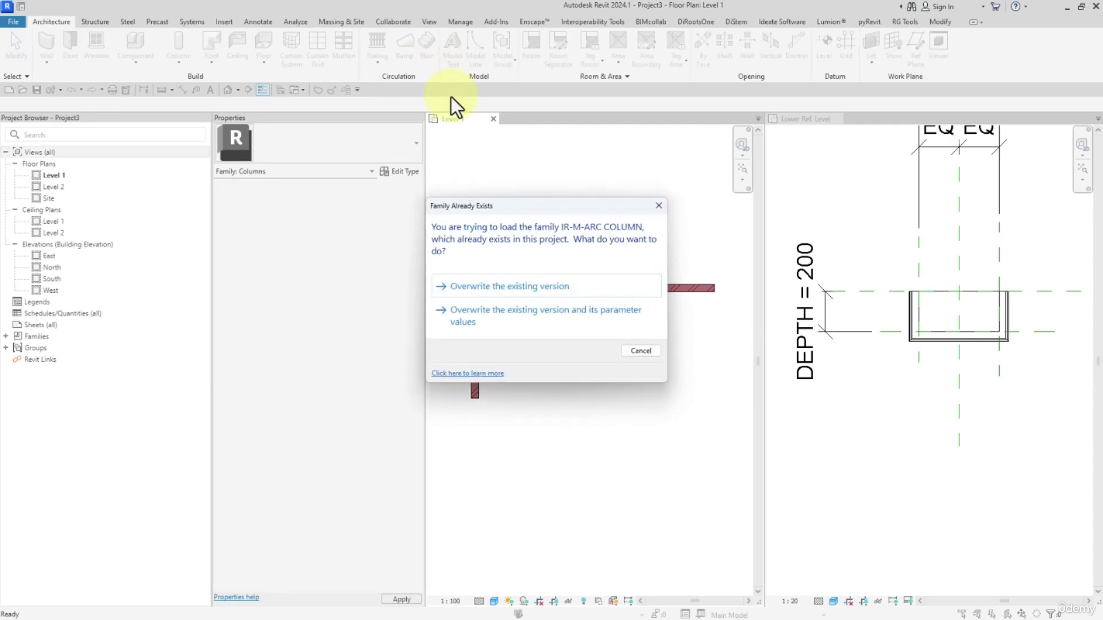
pyautogui.click(470, 286)
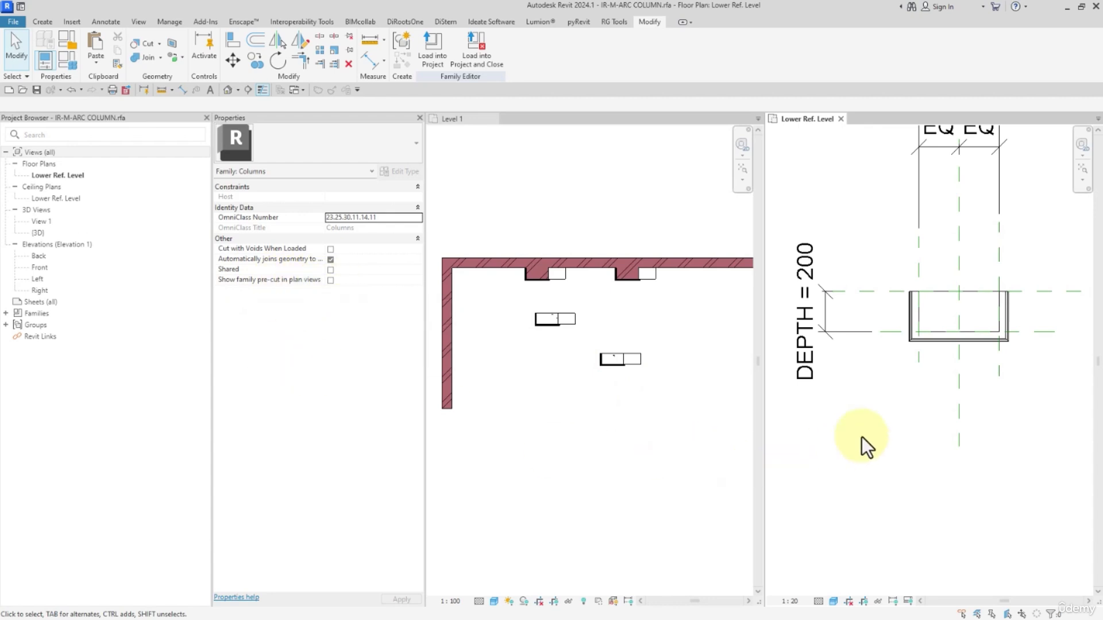
# Step: Set the project's Level 1 plan cut plane offset to 2300 and apply it to test the reloaded columns
pyautogui.click(581, 392)
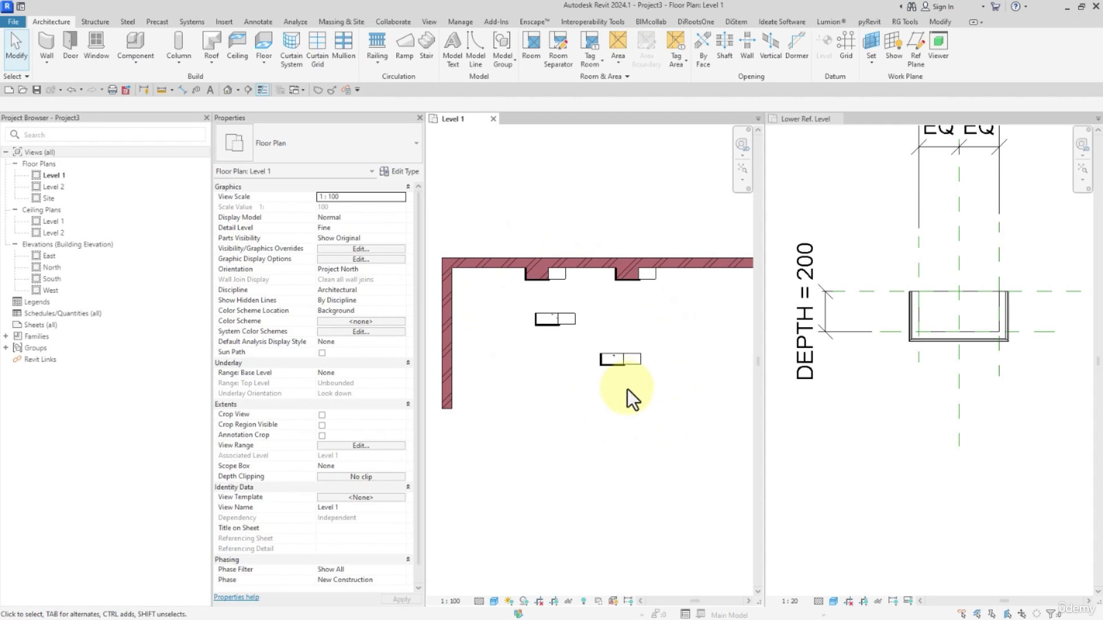
pyautogui.moveTo(627, 389); pyautogui.dragTo(639, 406, button='middle')
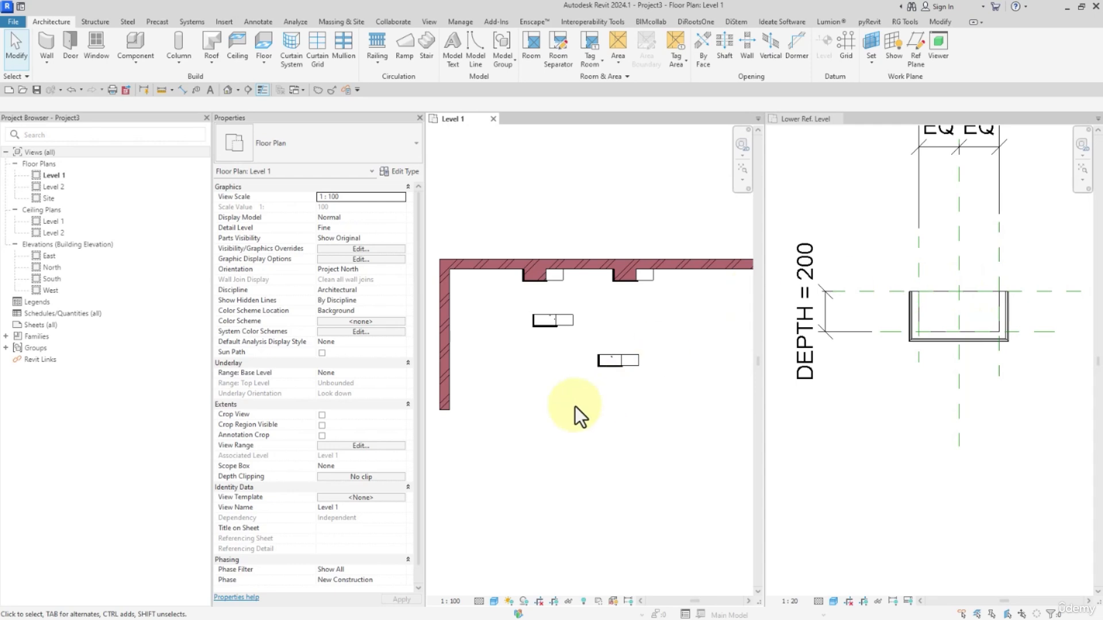
pyautogui.click(340, 446)
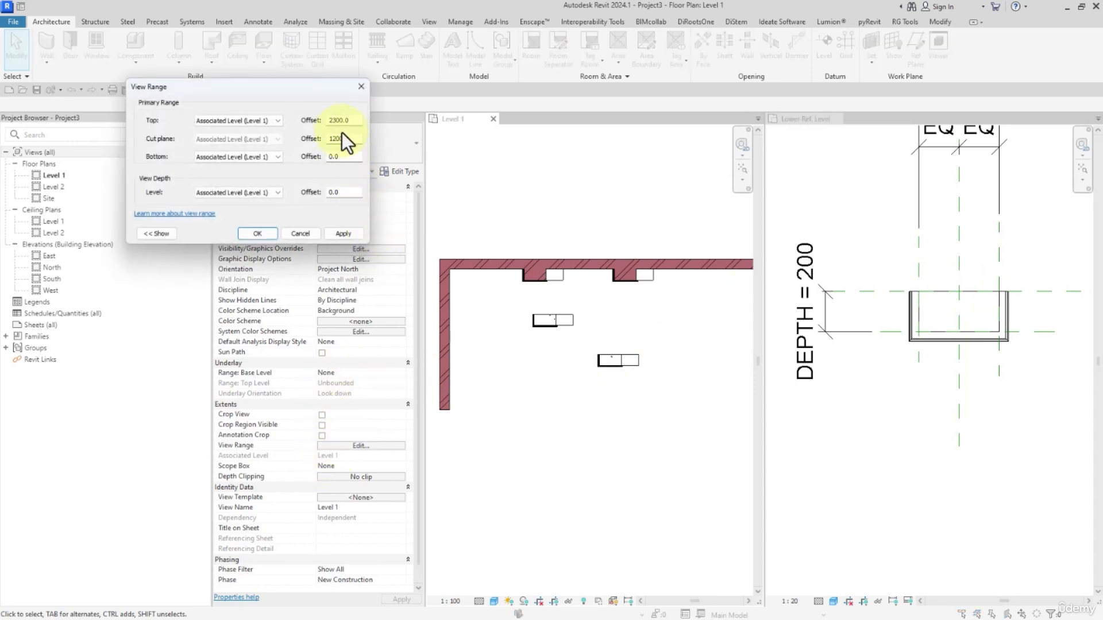
pyautogui.moveTo(345, 138); pyautogui.dragTo(316, 144)
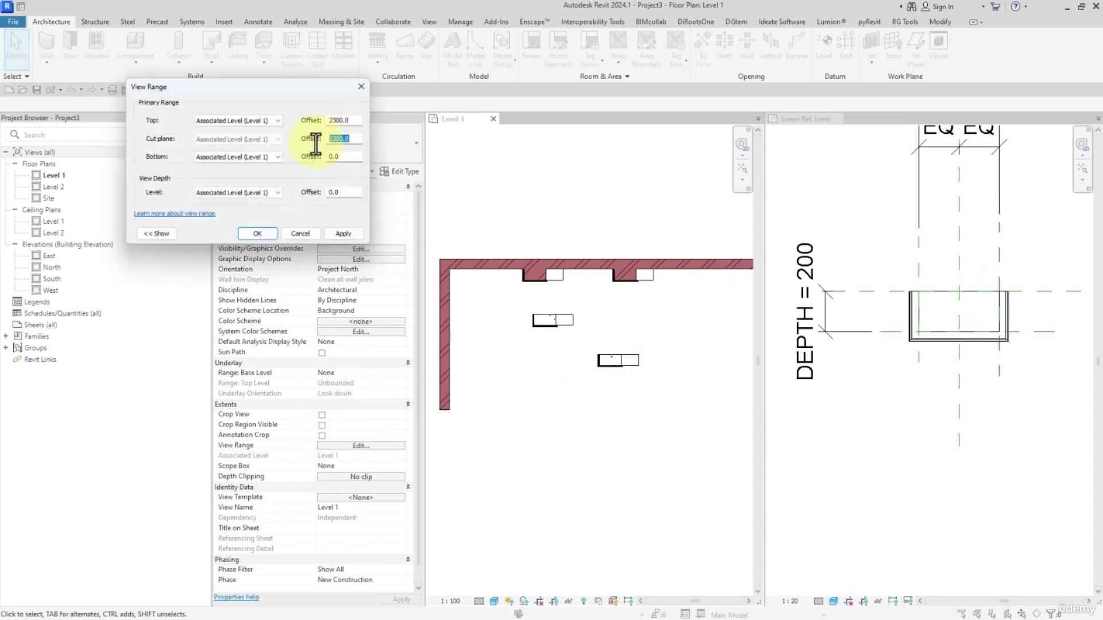
pyautogui.write('2300')
pyautogui.click(345, 238)
# Step: Return the Level 1 cut plane offset to 1200 and close the view range settings
pyautogui.moveTo(356, 140); pyautogui.dragTo(308, 147)
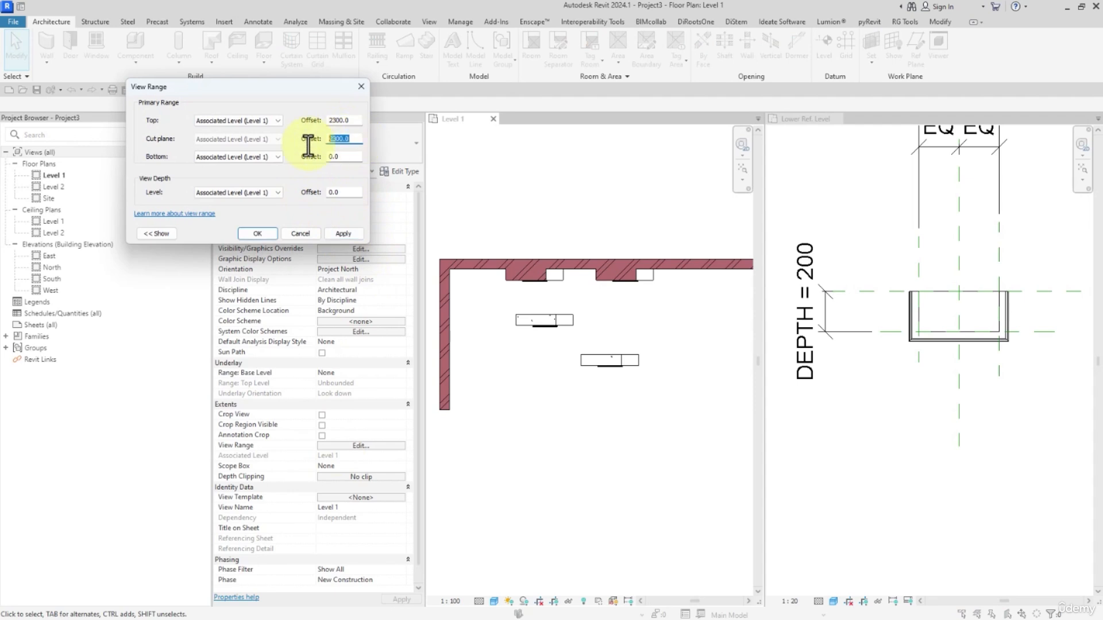
pyautogui.write('1200')
pyautogui.click(343, 233)
pyautogui.click(257, 233)
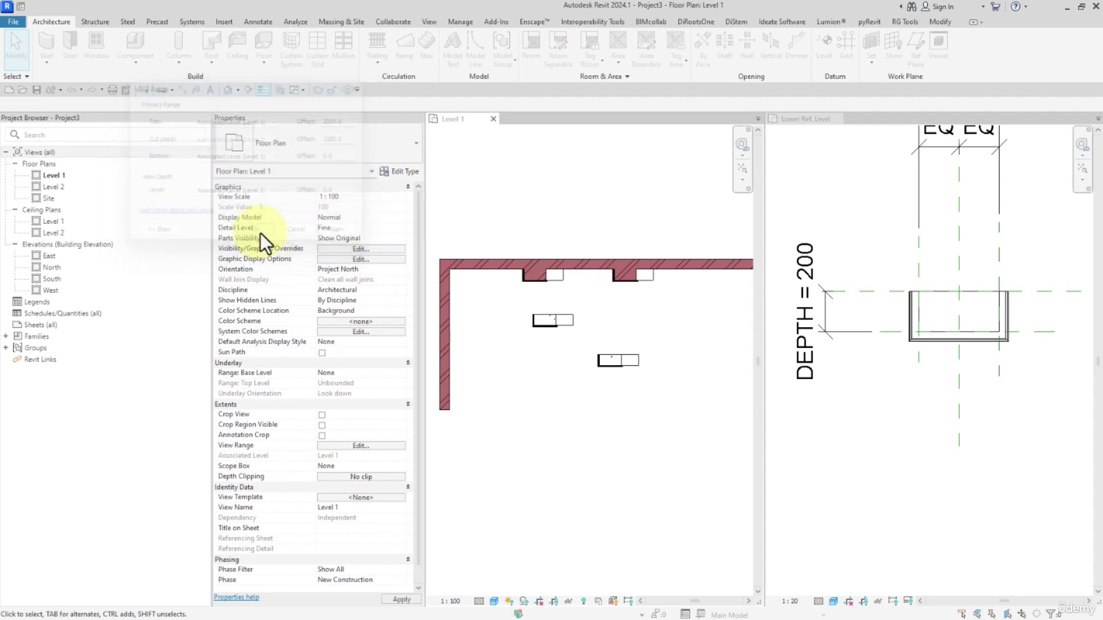
# Step: Recheck the view range of the family's Lower Ref. Level plan and confirm a cut plane offset of 100
pyautogui.click(868, 399)
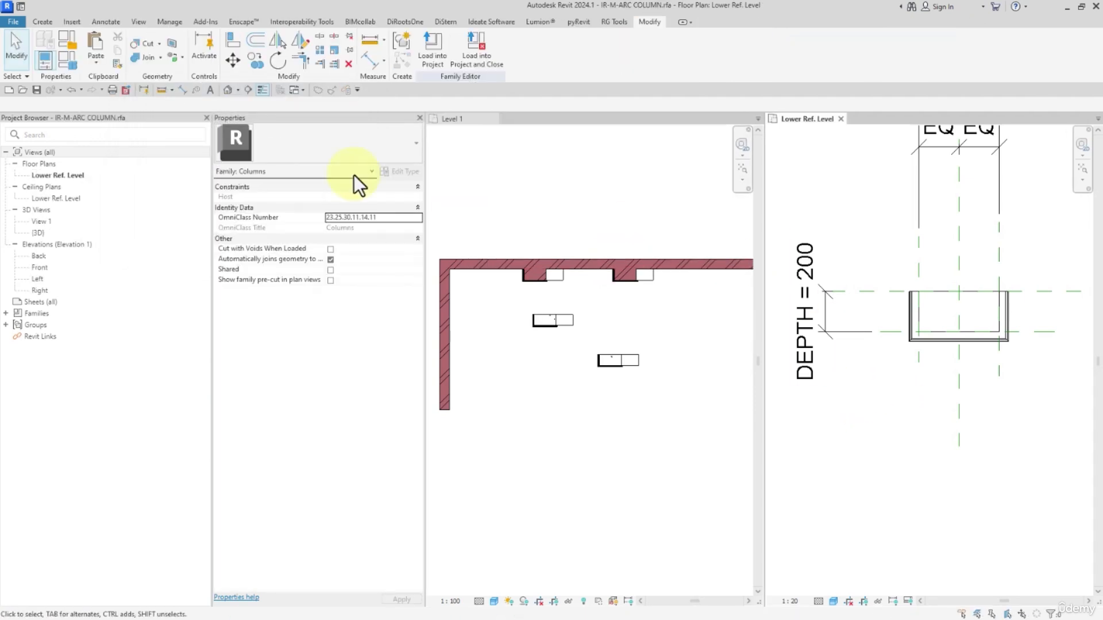
pyautogui.click(58, 175)
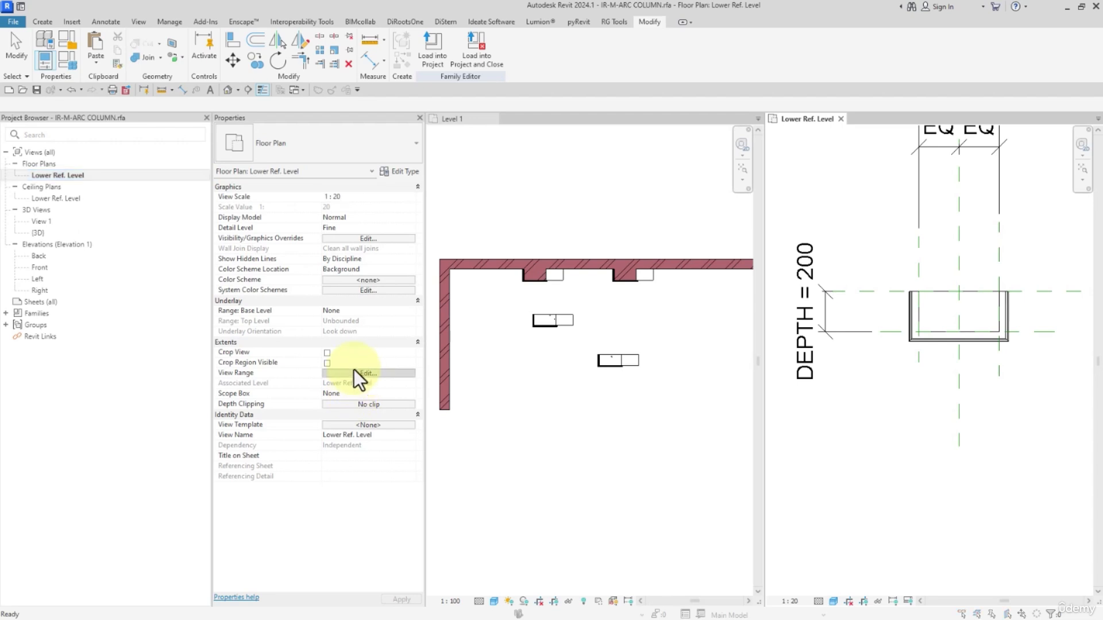
pyautogui.click(354, 372)
pyautogui.doubleClick(348, 138)
pyautogui.write('100.0')
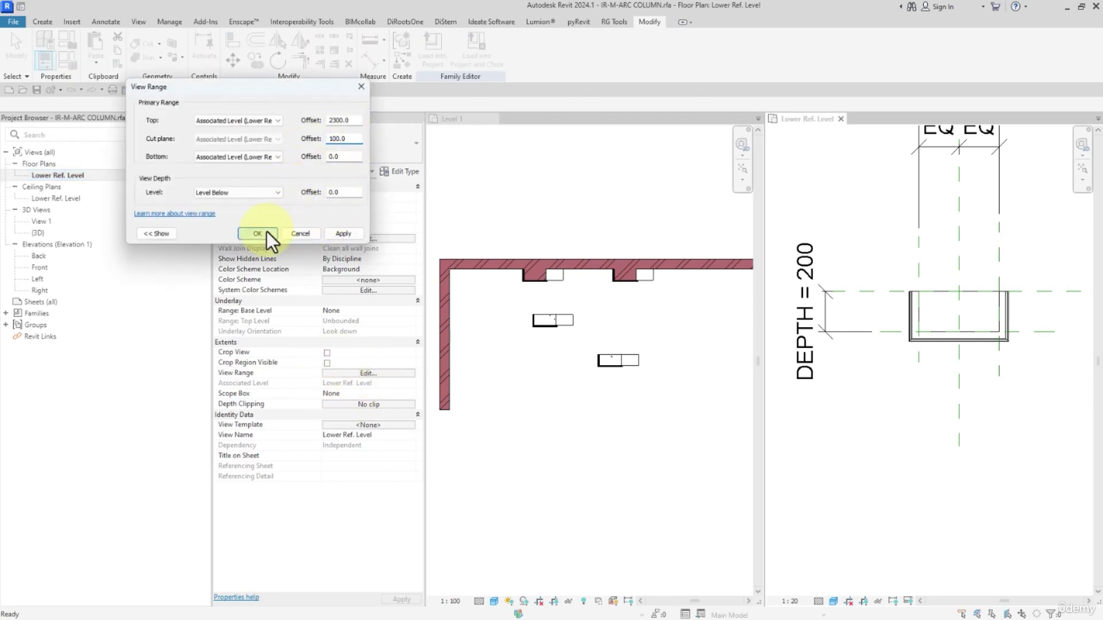
pyautogui.click(266, 232)
# Step: Turn on Show family pre-cut in plan views and load the family into the project, overwriting the existing version
pyautogui.click(896, 450)
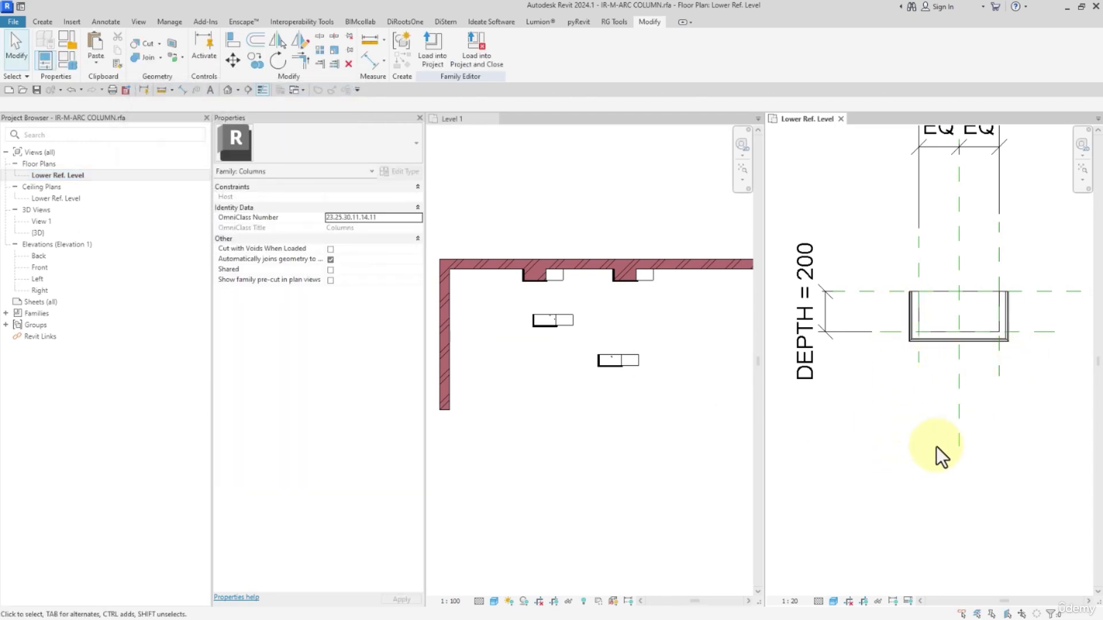
pyautogui.click(330, 281)
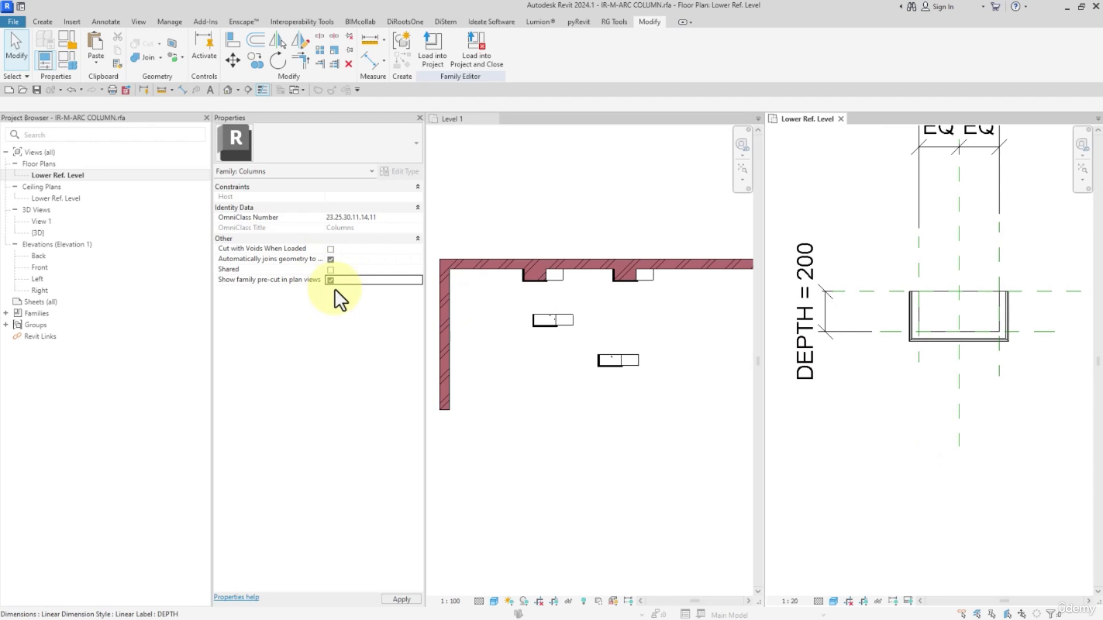
pyautogui.click(442, 57)
pyautogui.click(473, 291)
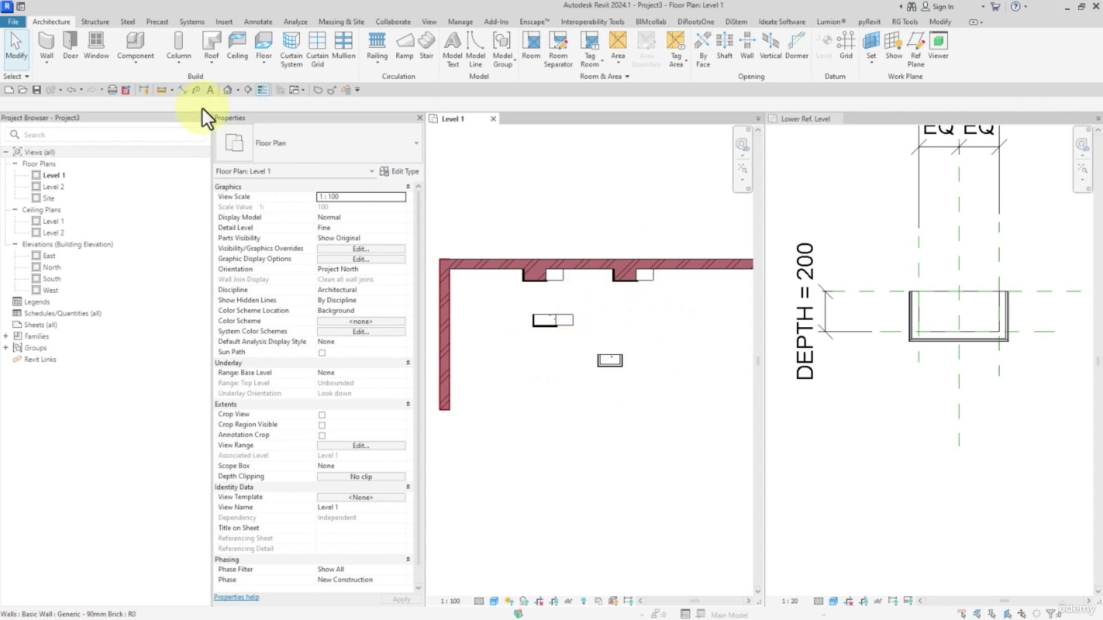
# Step: Place two new IR-M-ARC COLUMN instances in the open area of the Level 1 plan, below the existing freestanding columns
pyautogui.click(180, 65)
pyautogui.click(188, 107)
pyautogui.scroll(1, 505, 392)
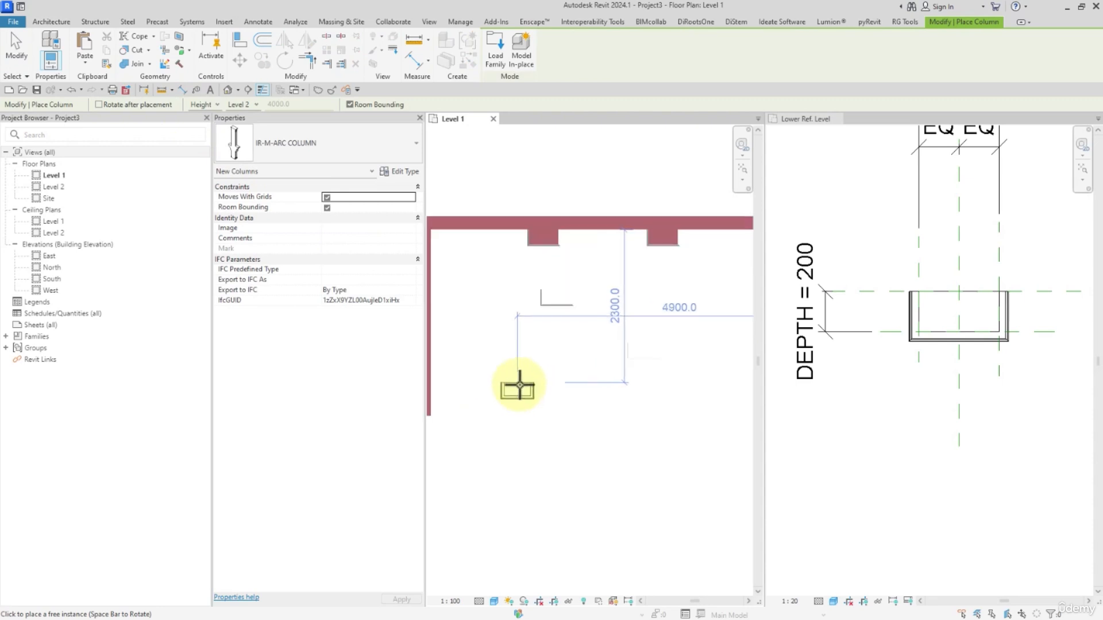
pyautogui.click(518, 384)
pyautogui.click(671, 402)
pyautogui.click(19, 48)
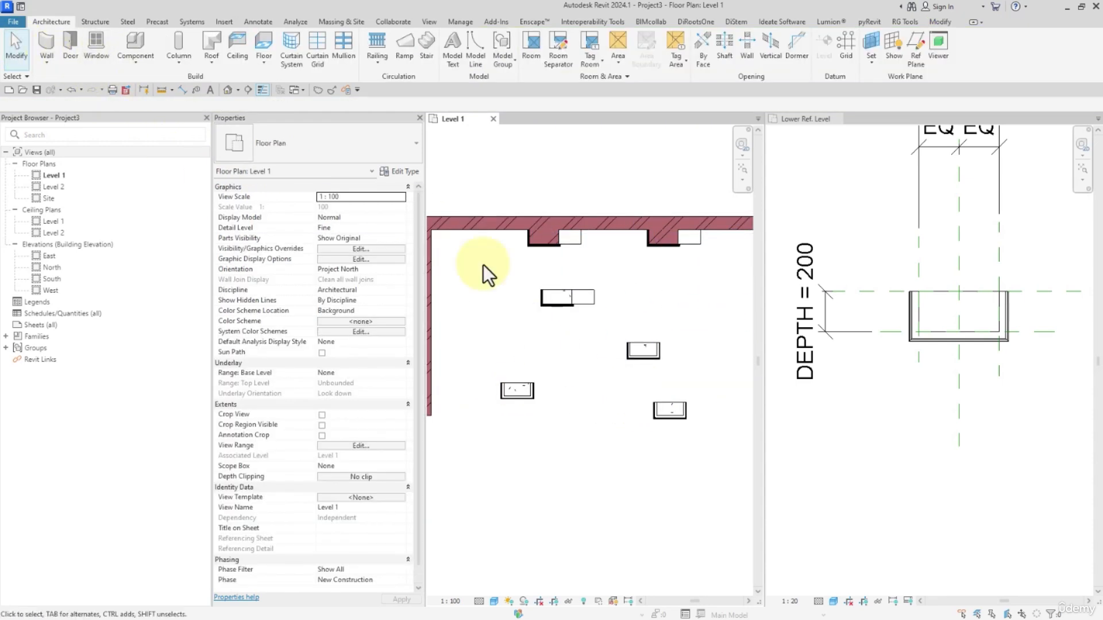
# Step: Move the old freestanding column that still shows its bracket down between the two newly placed columns
pyautogui.click(577, 301)
pyautogui.click(574, 330)
pyautogui.moveTo(570, 297); pyautogui.dragTo(590, 426)
pyautogui.click(592, 457)
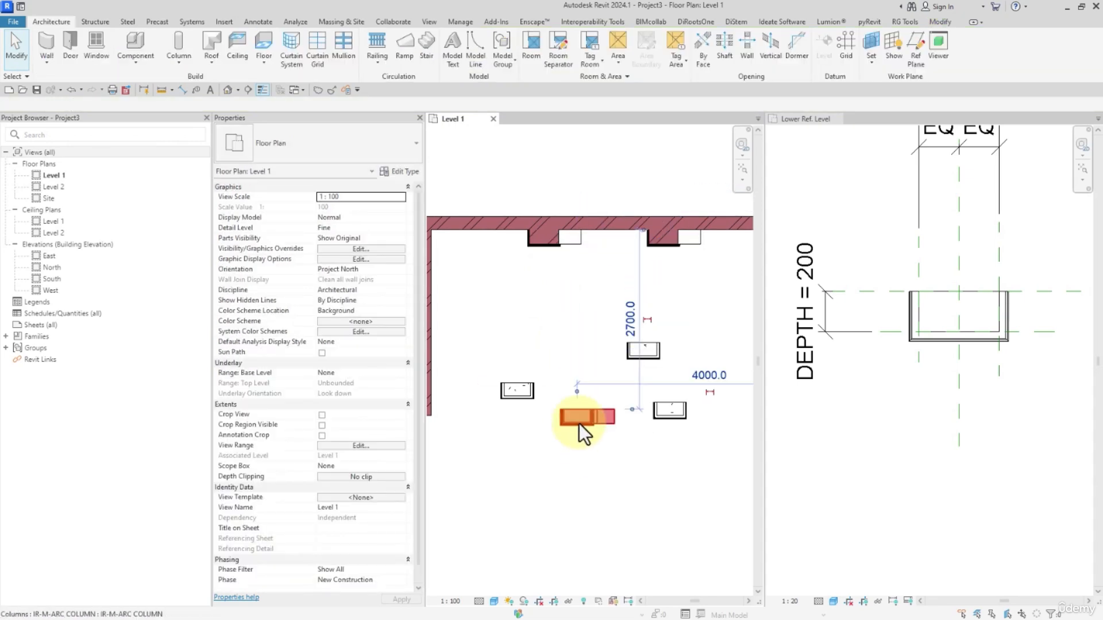
# Step: Switch the moved column to the 457 x 475mm rectangular type and back to IR-M-ARC COLUMN to try refreshing it
pyautogui.click(583, 422)
pyautogui.click(295, 132)
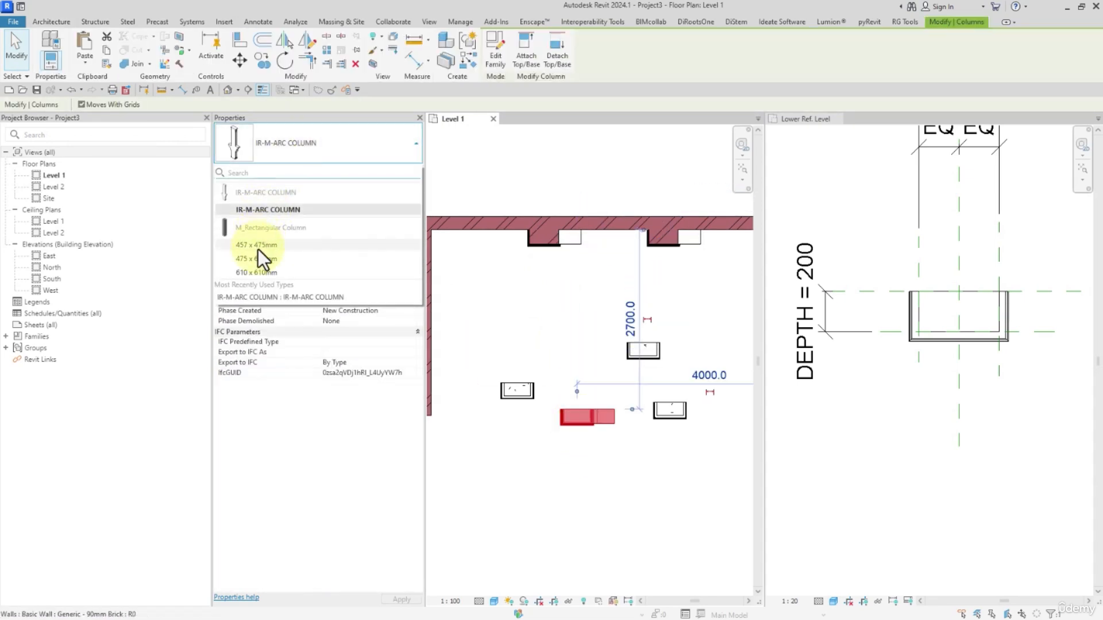
pyautogui.click(257, 247)
pyautogui.click(301, 148)
pyautogui.click(274, 212)
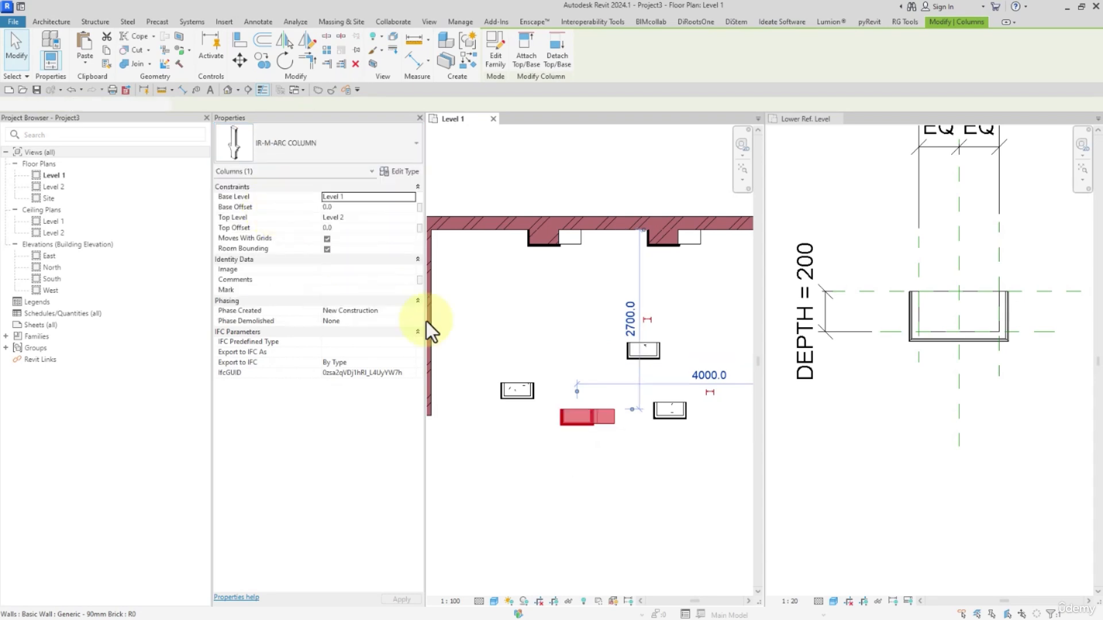
pyautogui.click(564, 446)
pyautogui.click(583, 418)
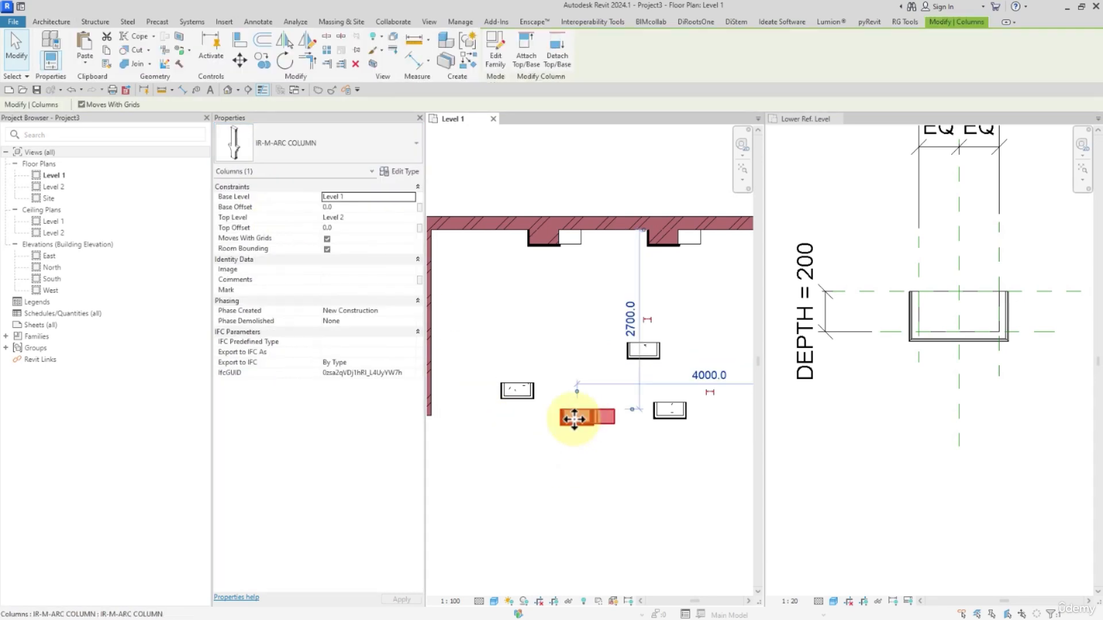
# Step: Move the old bracketed column back up near the brick wall, above the other freestanding columns
pyautogui.click(522, 305)
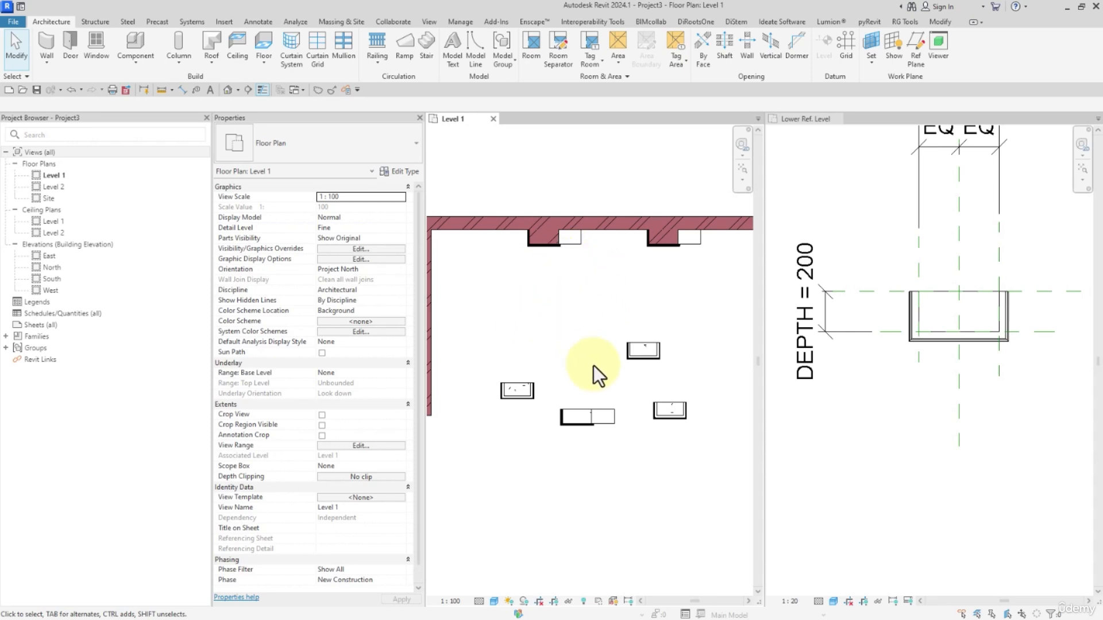
pyautogui.moveTo(585, 415); pyautogui.dragTo(572, 293)
pyautogui.click(586, 333)
# Step: Set the top offset in the family's Lower Ref. Level view range to 1200 and apply it
pyautogui.click(877, 402)
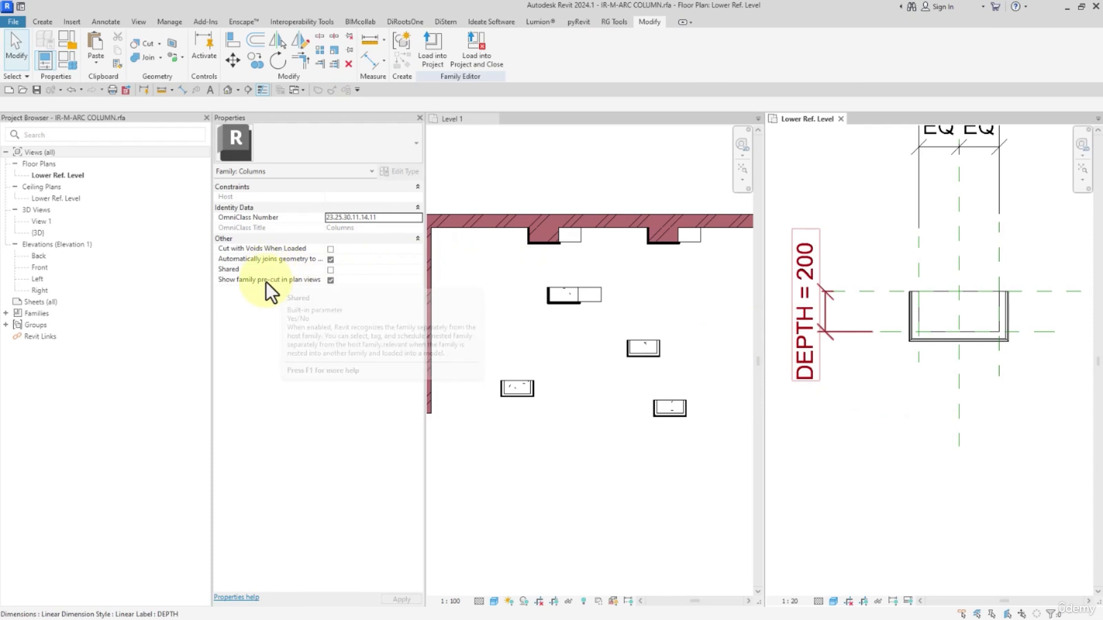
pyautogui.click(59, 177)
pyautogui.click(60, 176)
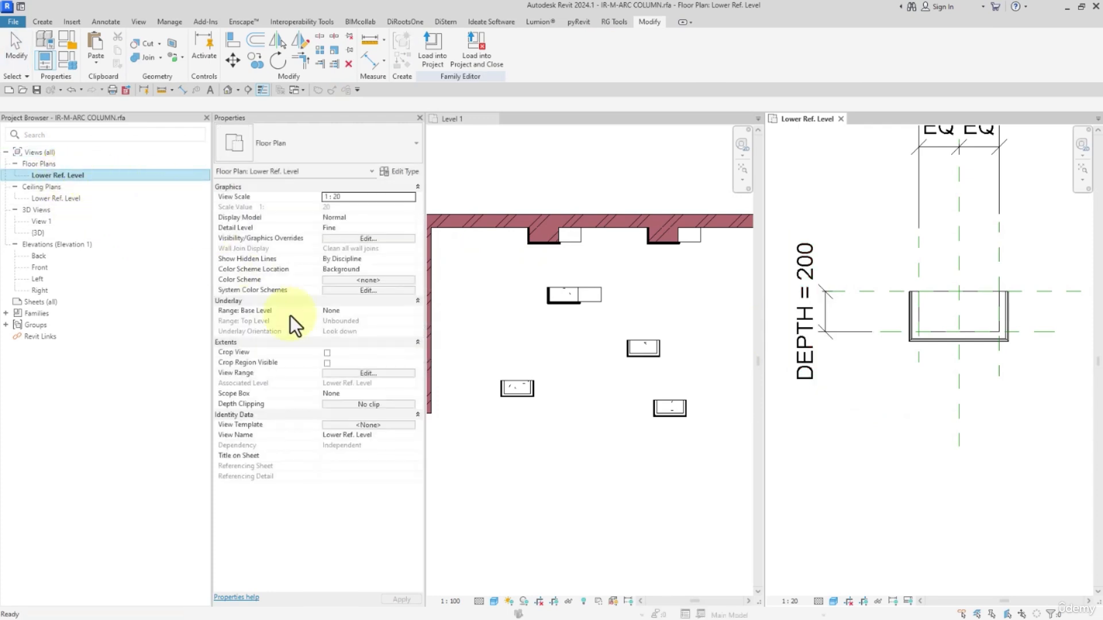
pyautogui.click(358, 373)
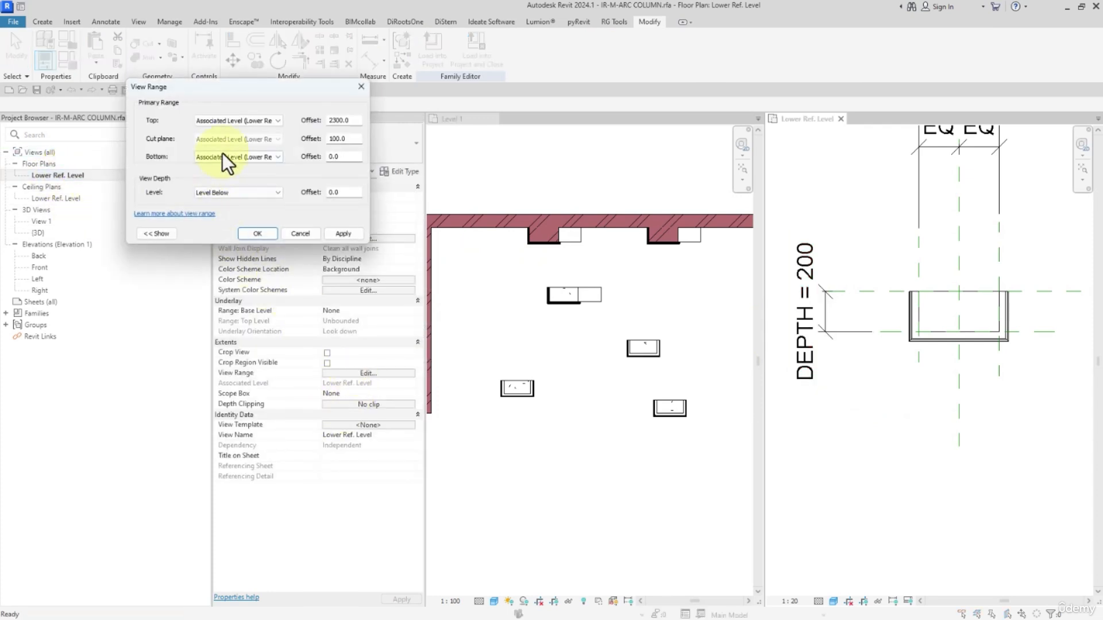
pyautogui.moveTo(357, 120); pyautogui.dragTo(310, 126)
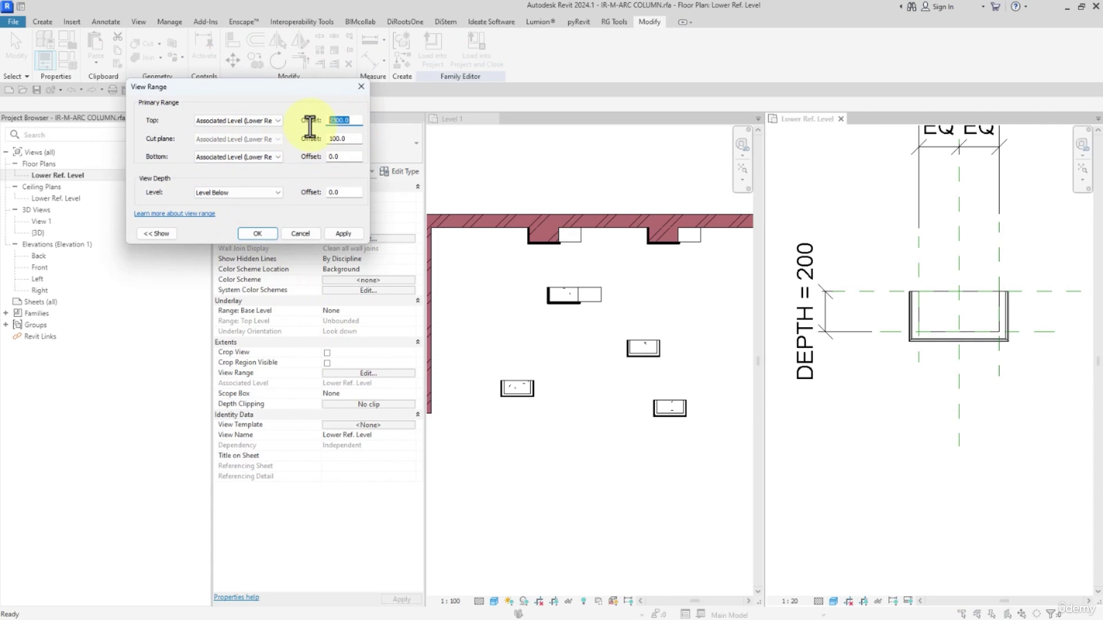
pyautogui.write('1200')
pyautogui.click(343, 232)
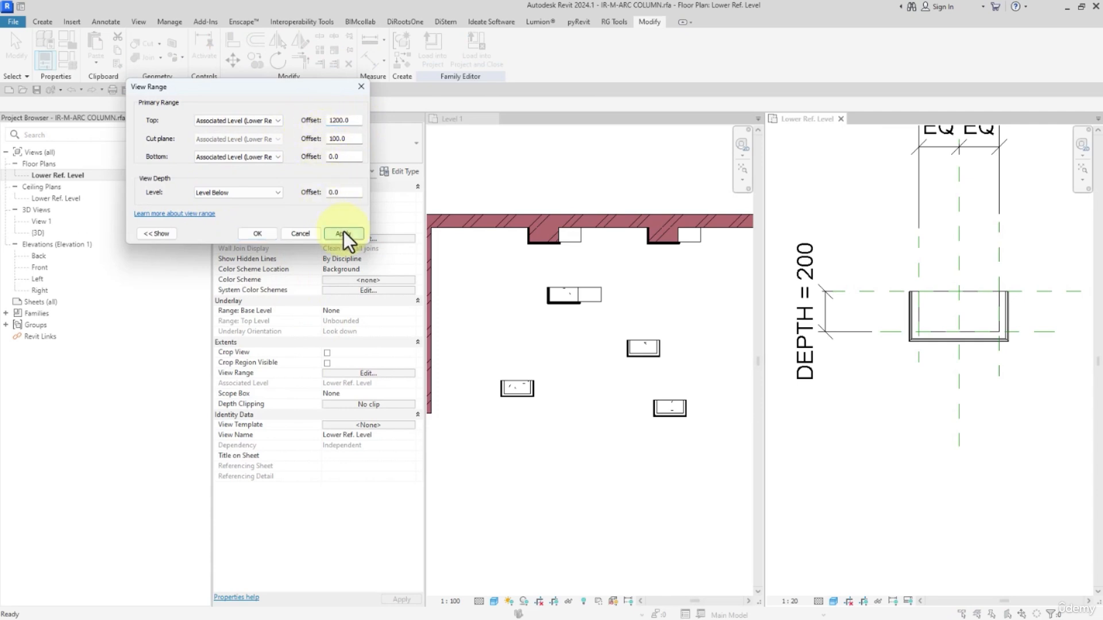
pyautogui.click(257, 233)
# Step: Load the family with its changed view range into the project, overwriting the existing version, and compare the columns in both plans
pyautogui.click(433, 46)
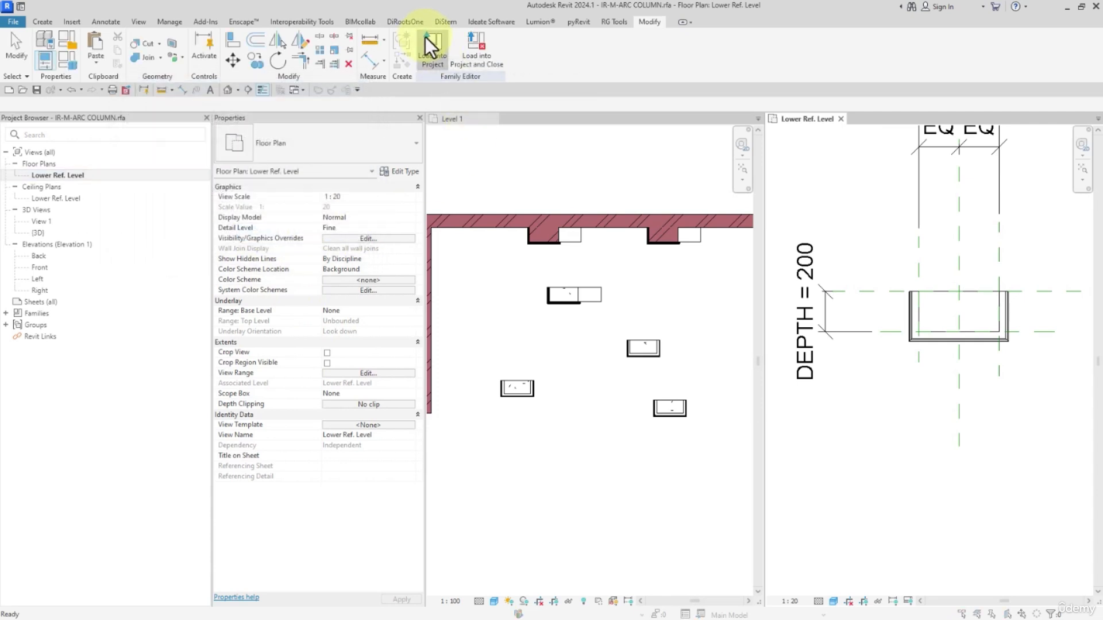
pyautogui.click(514, 287)
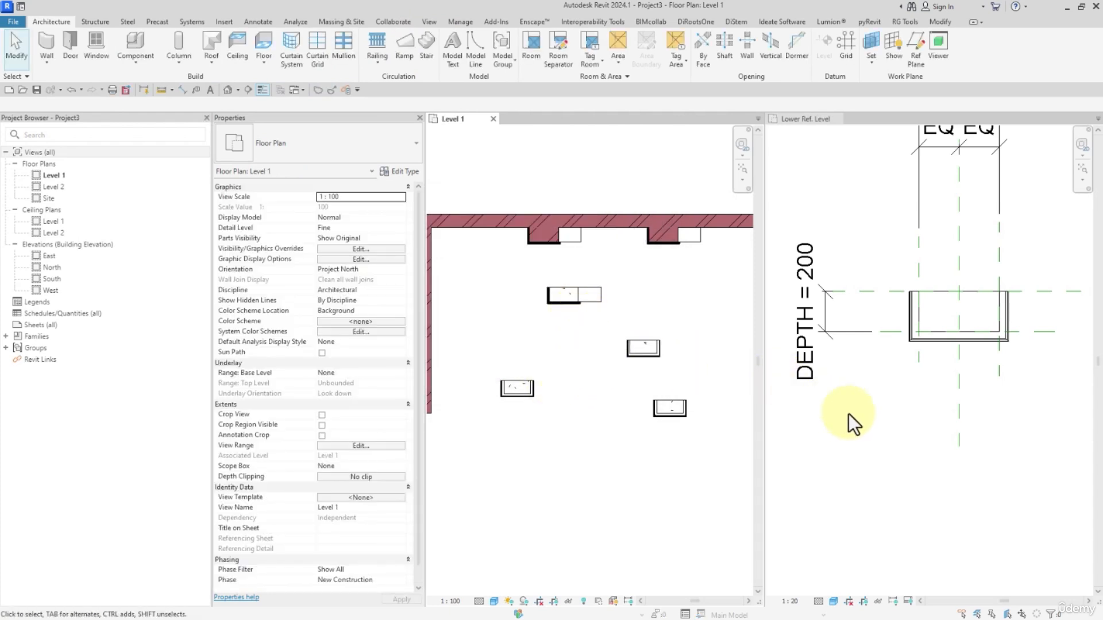
pyautogui.click(849, 414)
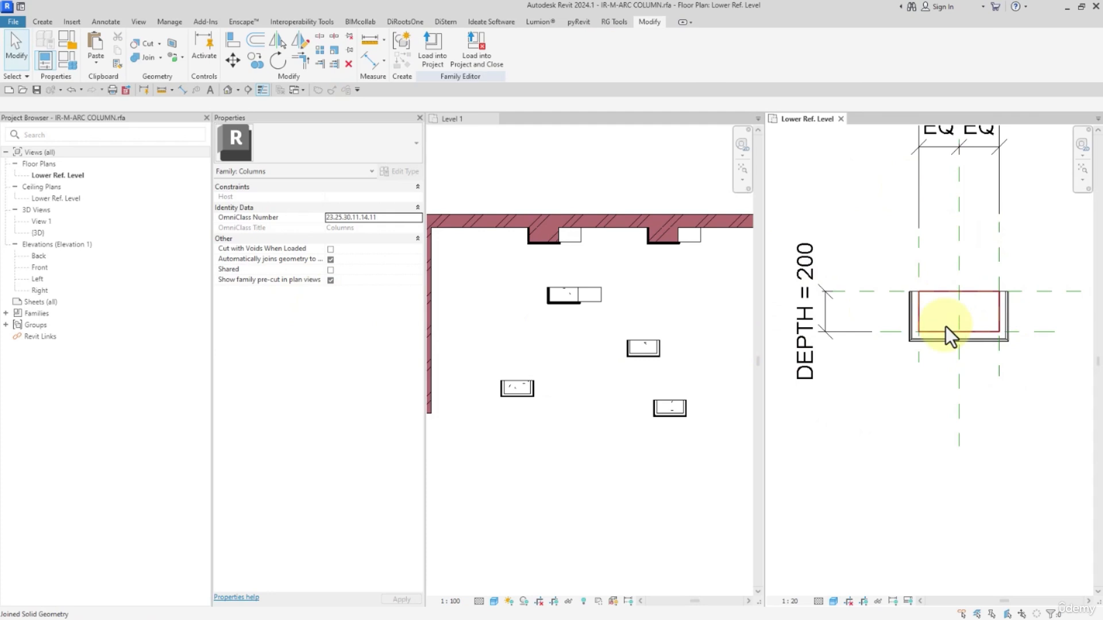
pyautogui.click(591, 363)
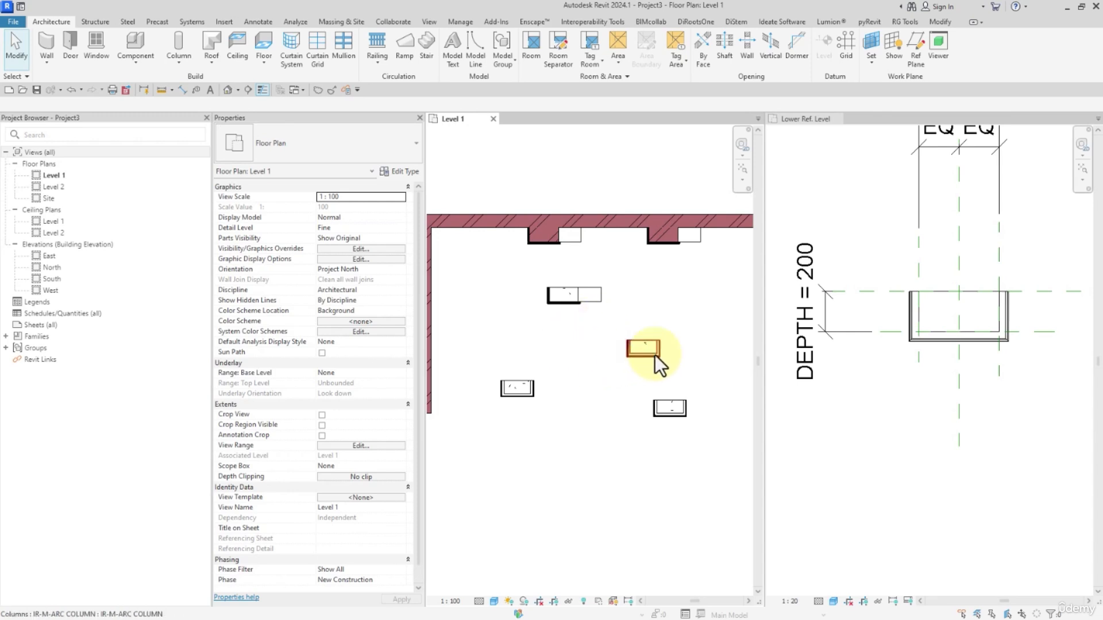
# Step: Delete both side brackets from the column in the family's 3D view
pyautogui.click(771, 190)
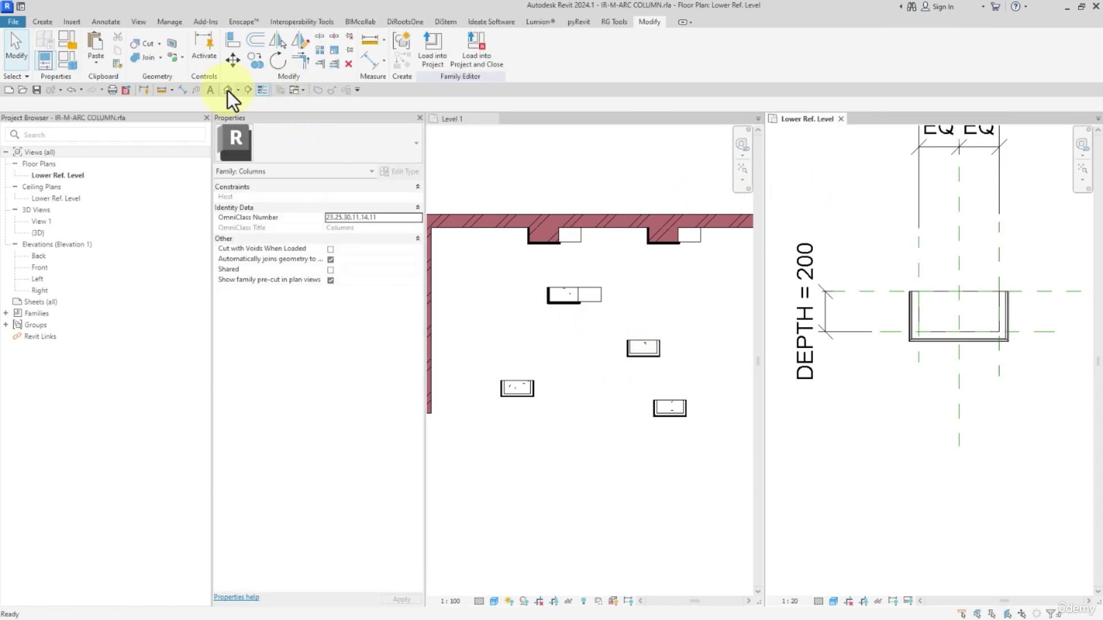
pyautogui.click(227, 91)
pyautogui.click(877, 315)
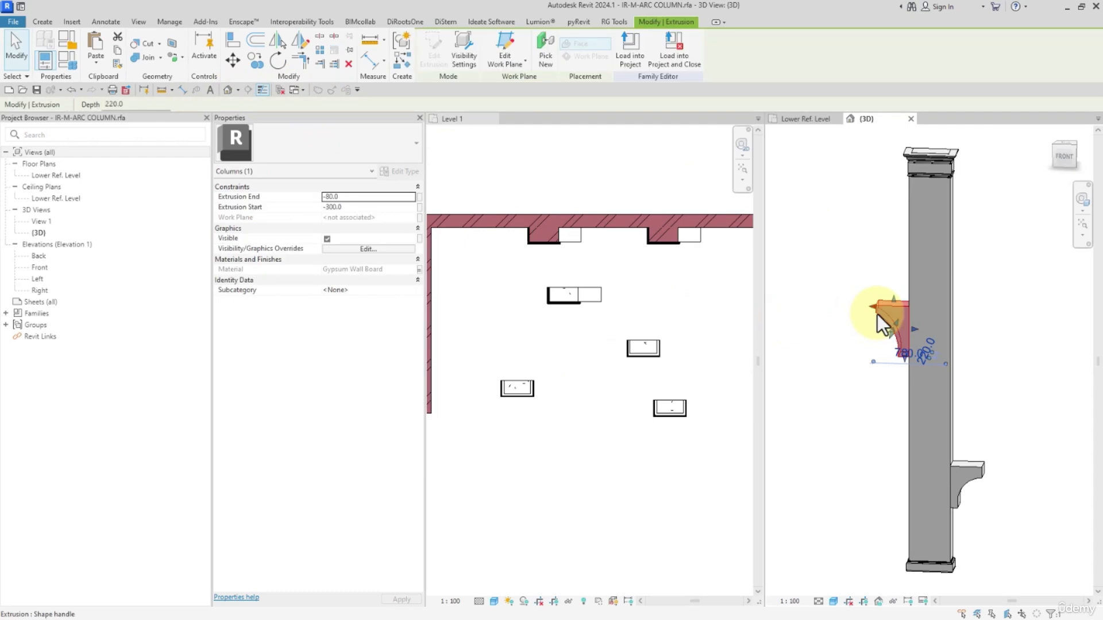
pyautogui.press('Delete')
pyautogui.click(980, 467)
pyautogui.press('Delete')
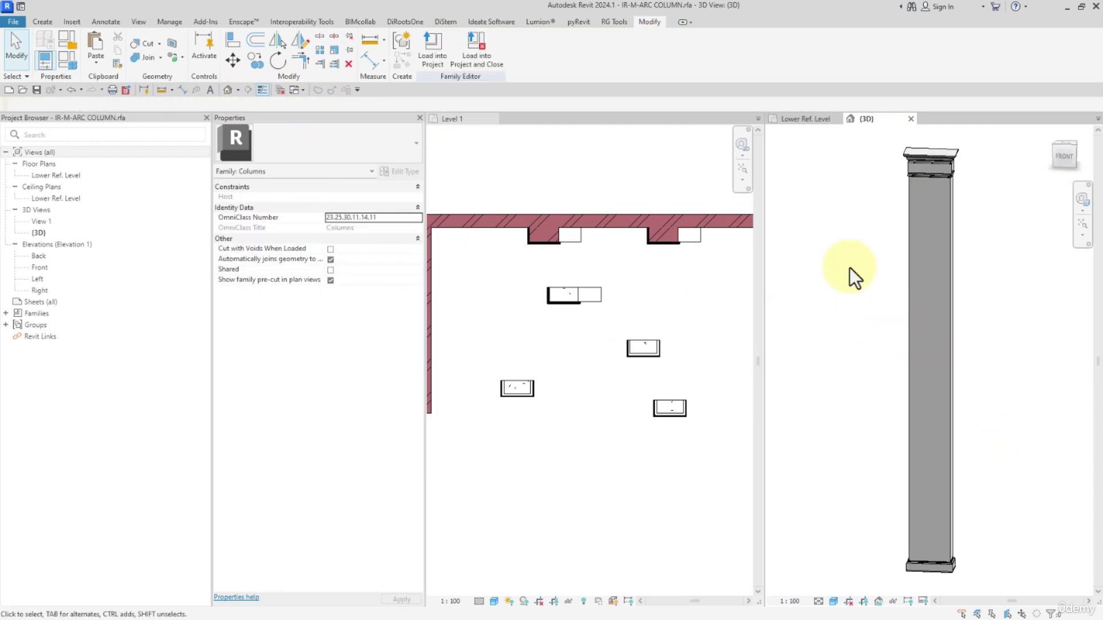
# Step: Load the family without brackets into the project, overwriting the existing version, and inspect the columns in the Level 1 plan
pyautogui.click(439, 51)
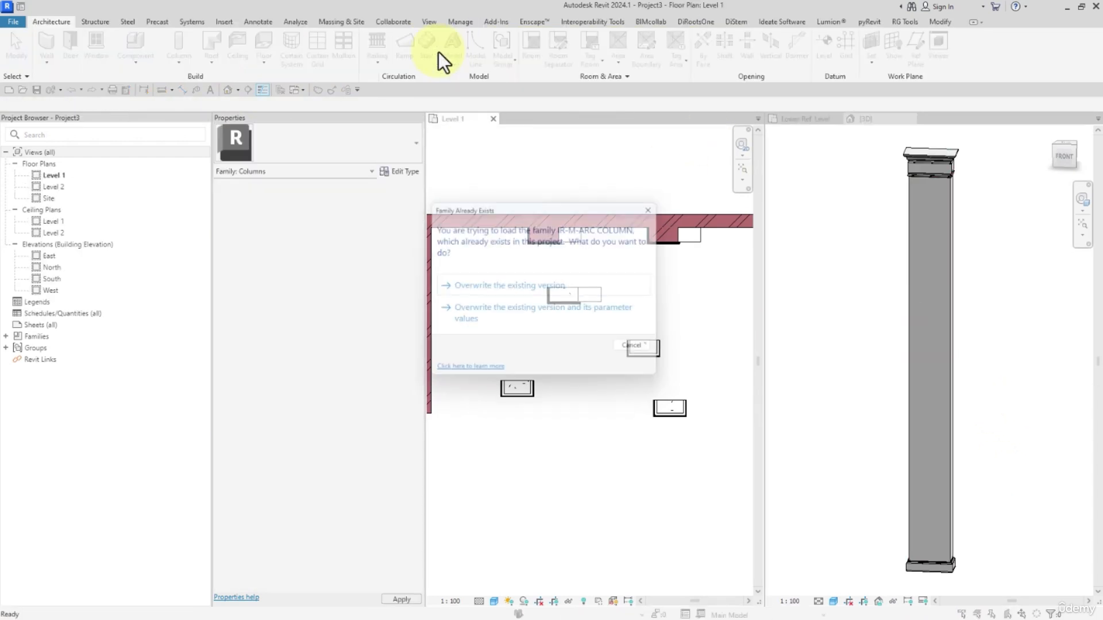
pyautogui.click(484, 284)
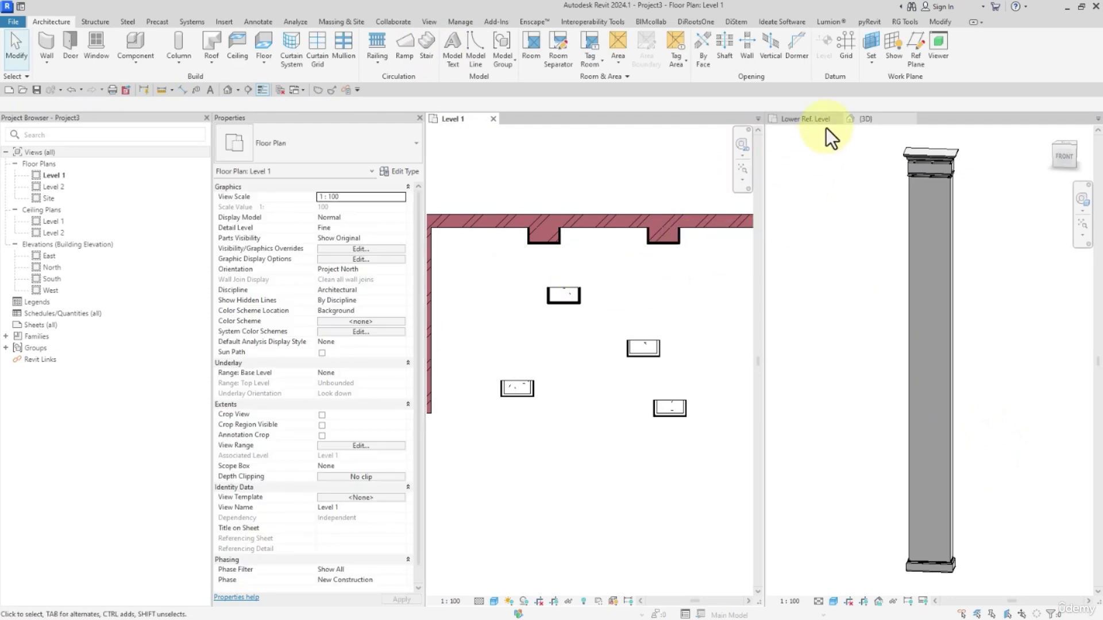
pyautogui.scroll(4, 548, 296)
pyautogui.moveTo(526, 271); pyautogui.dragTo(570, 277)
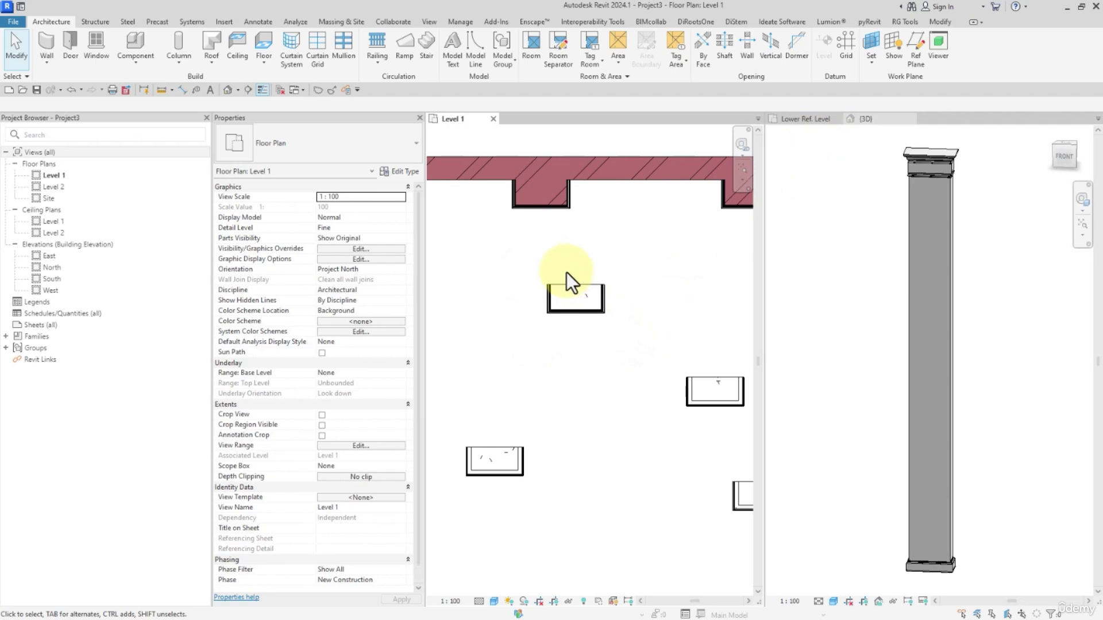
pyautogui.scroll(2, 567, 273)
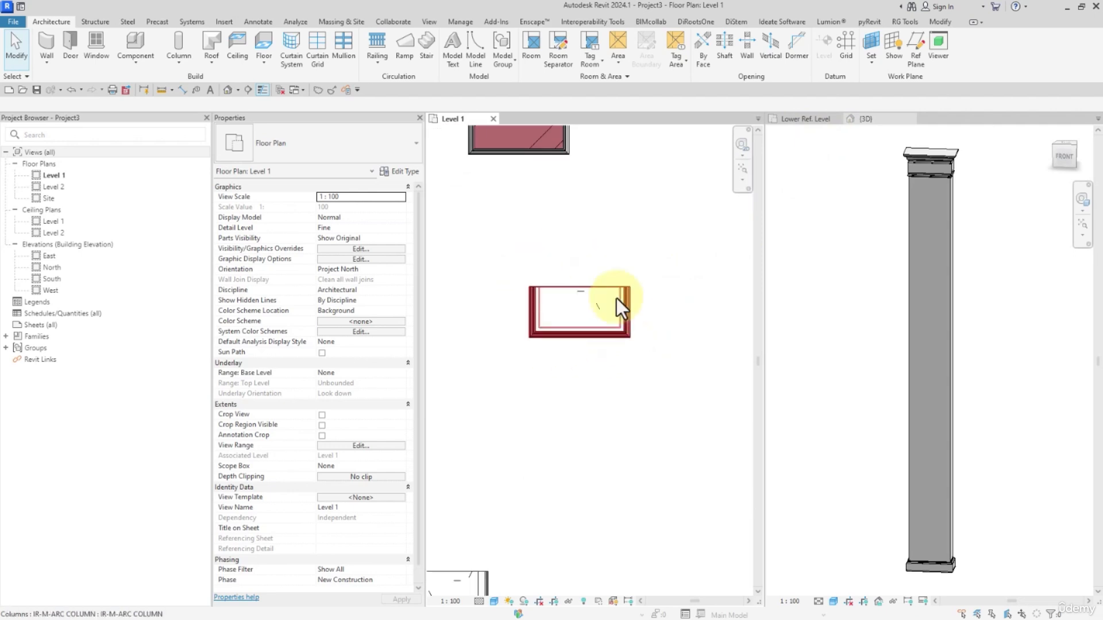
pyautogui.scroll(-3, 586, 353)
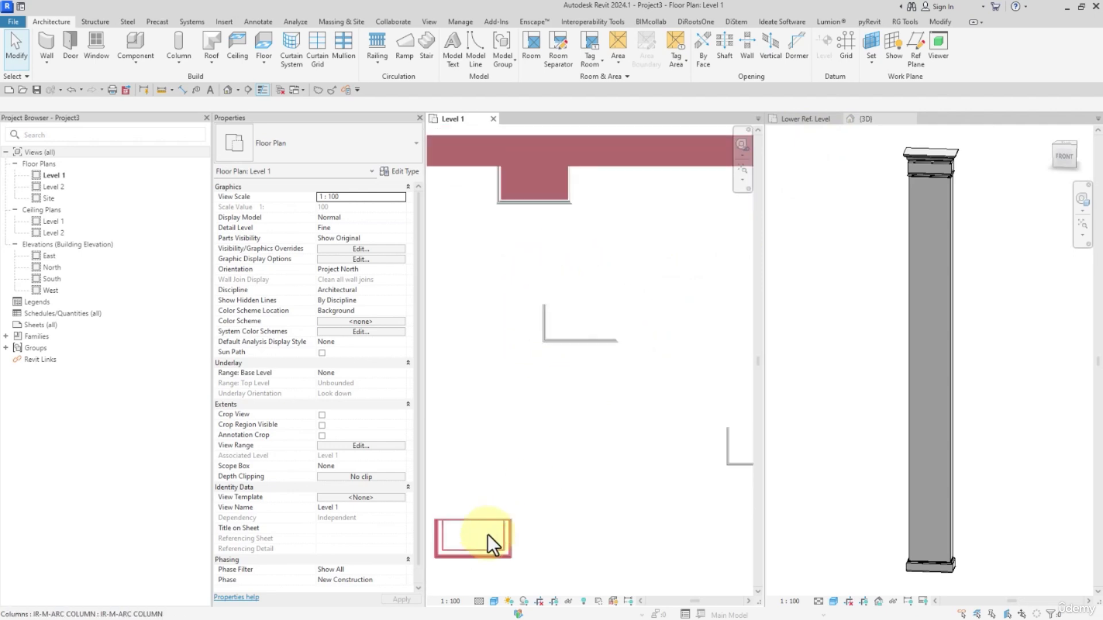
pyautogui.scroll(-2, 601, 435)
# Step: Return to the family's 3D view and orbit around the column to inspect it
pyautogui.click(851, 313)
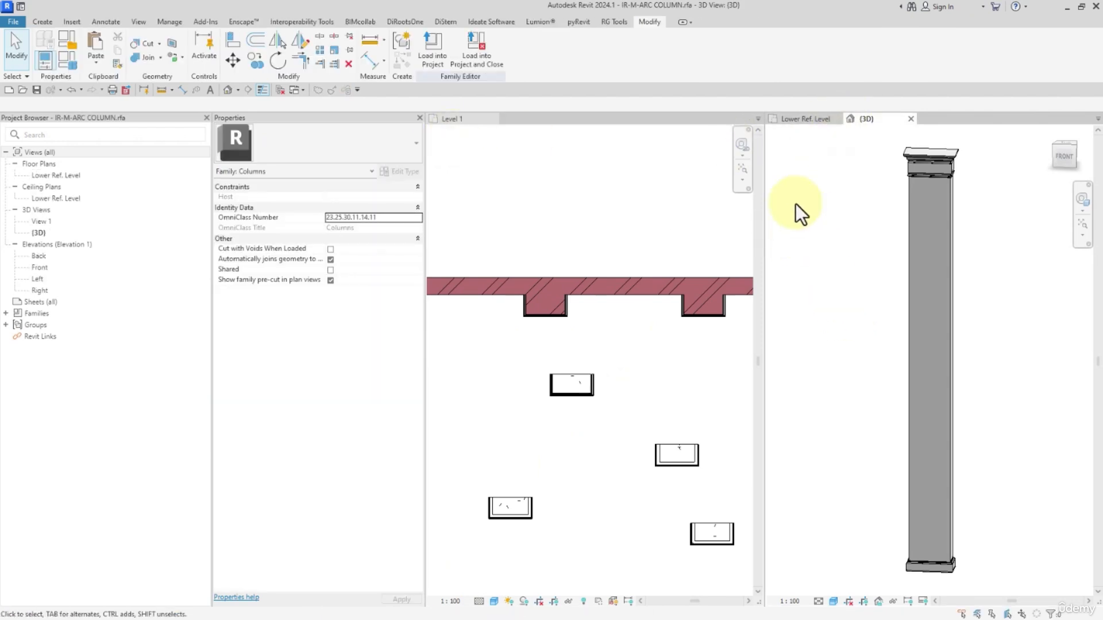
pyautogui.keyDown('shift'); pyautogui.moveTo(854, 264); pyautogui.dragTo(998, 262, button='middle'); pyautogui.keyUp('shift')
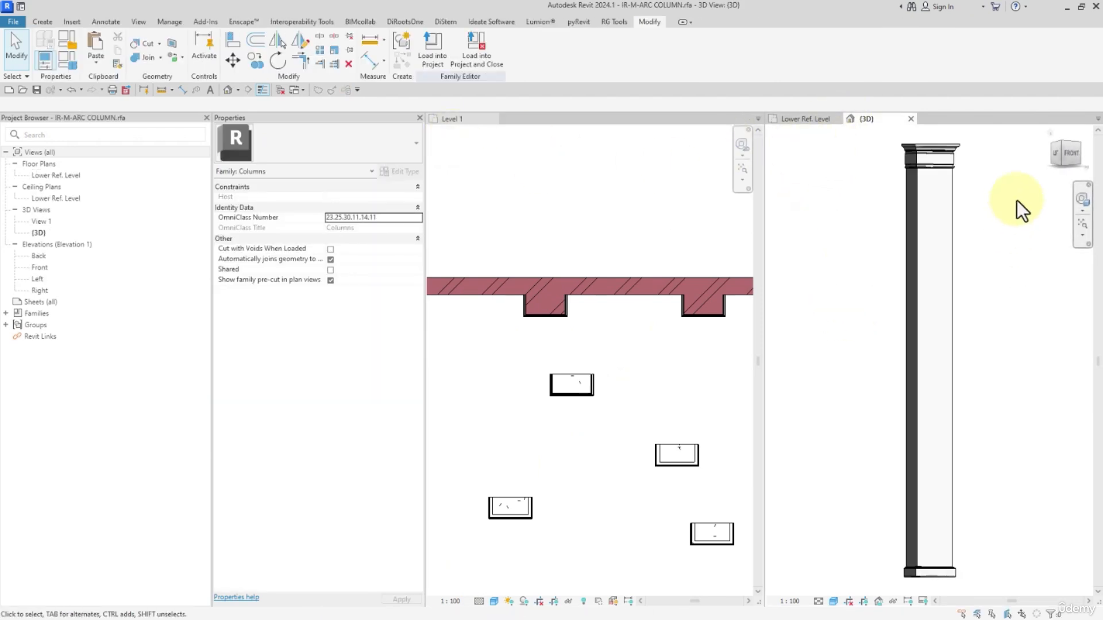
pyautogui.click(1082, 224)
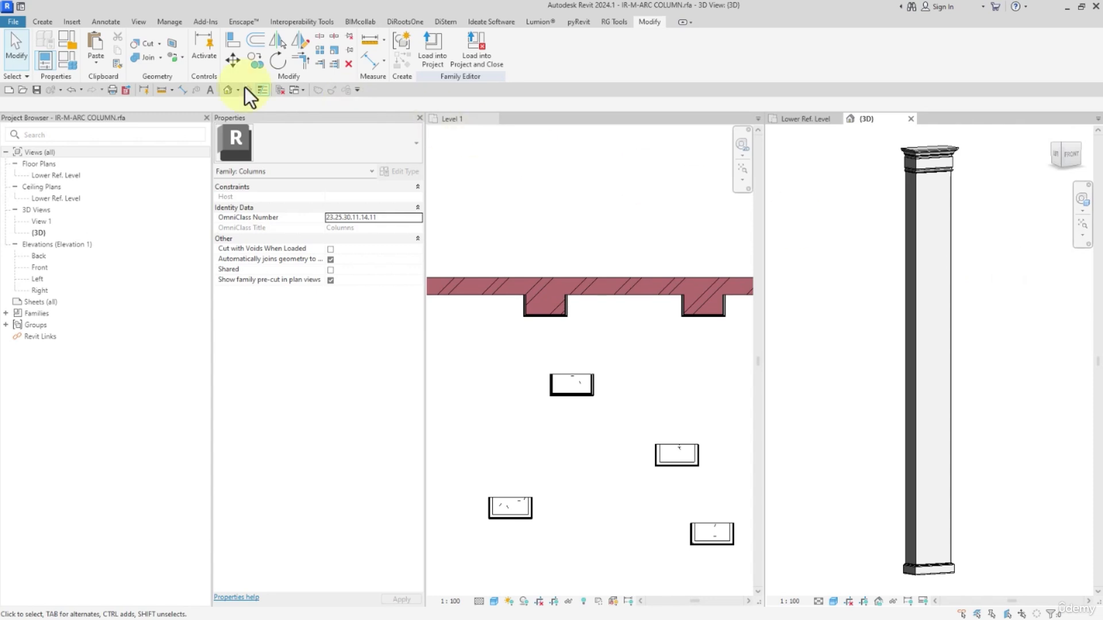